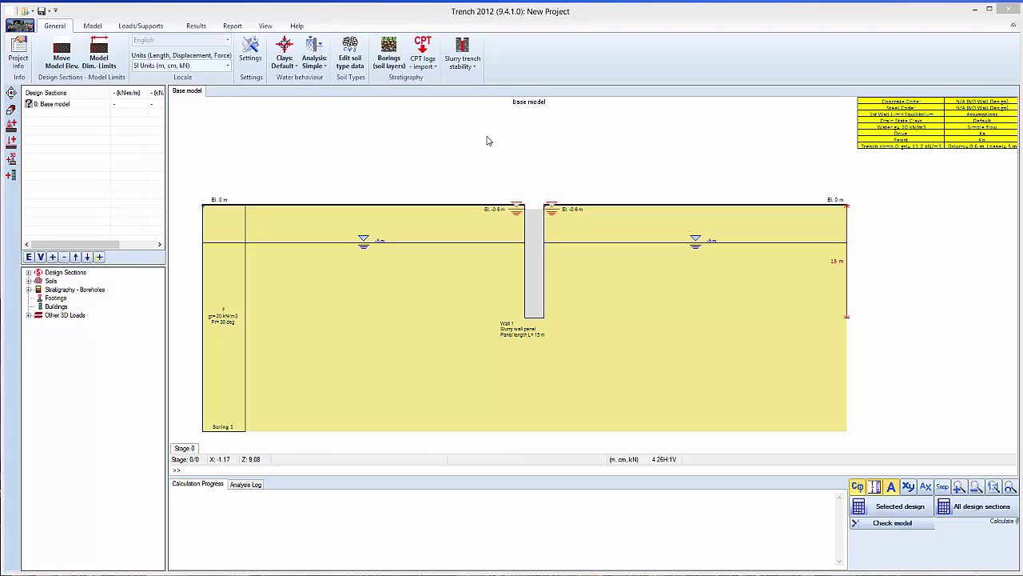
Switch the project units to English Units (ft, inch, kips) and accept the 62.4 pcf water density.
left_click(222, 69)
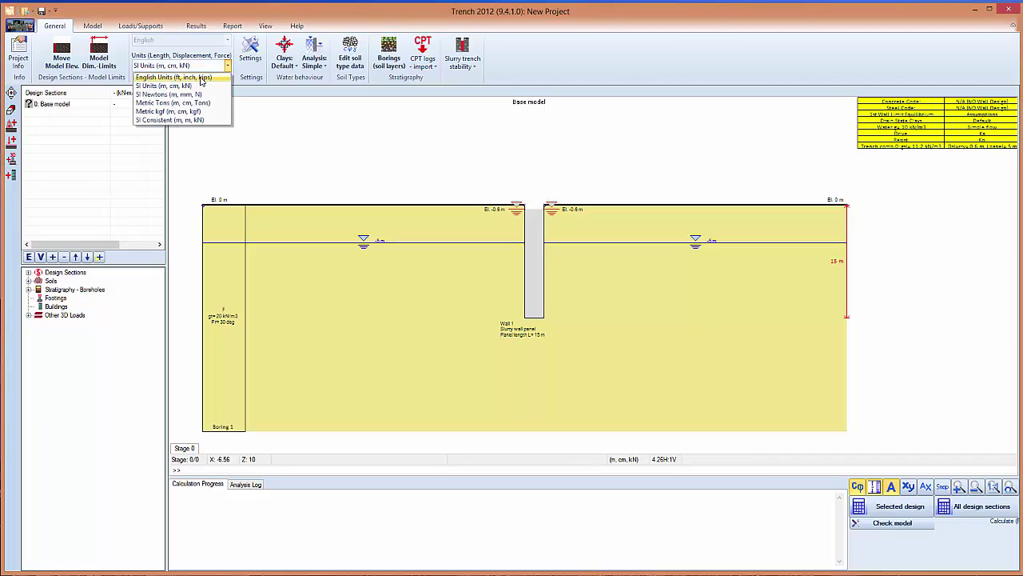
left_click(201, 81)
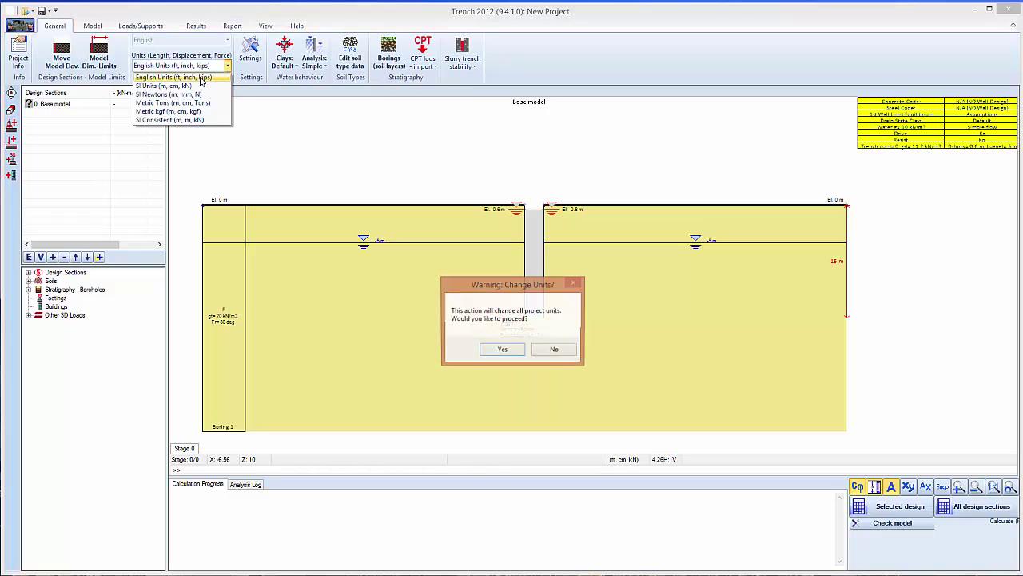
left_click(503, 356)
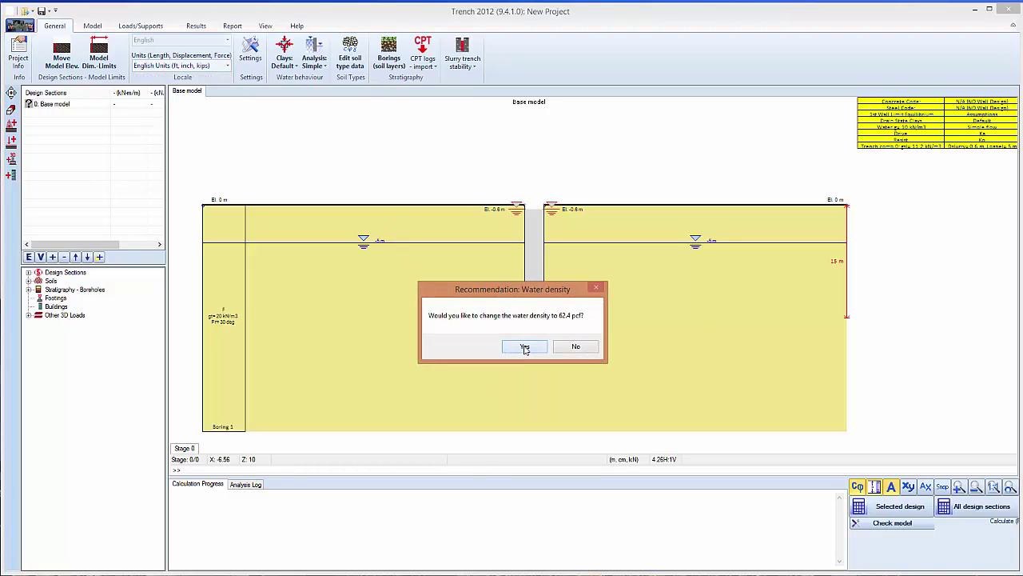
left_click(523, 347)
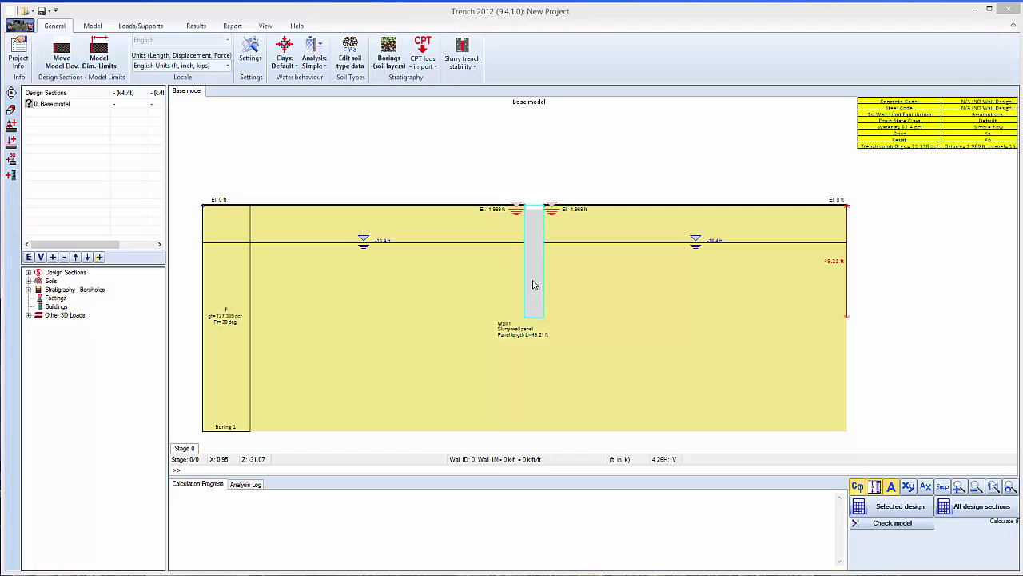
Set the depth of the slurry wall panel to 60 ft.
double_click(534, 260)
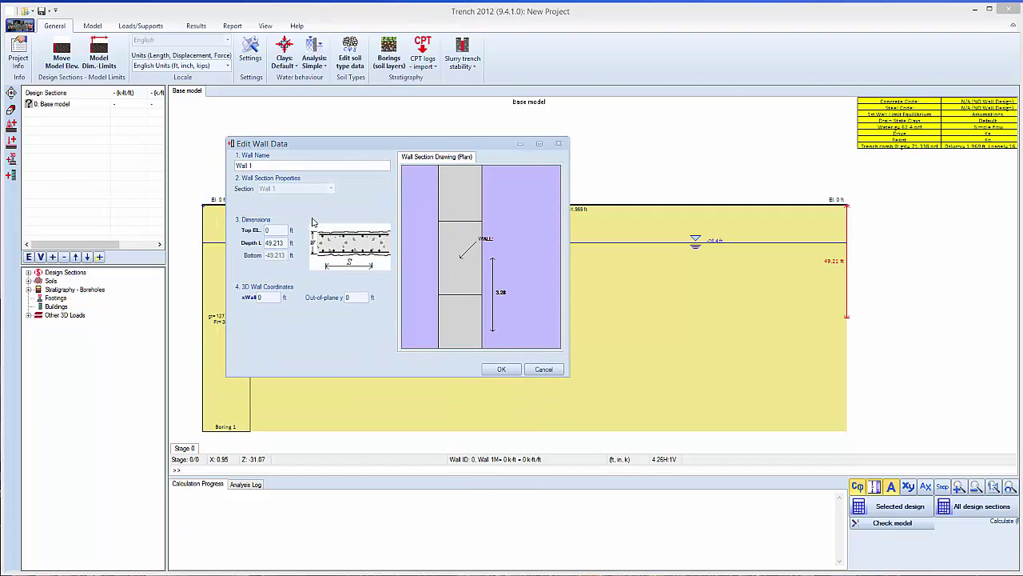
double_click(267, 242)
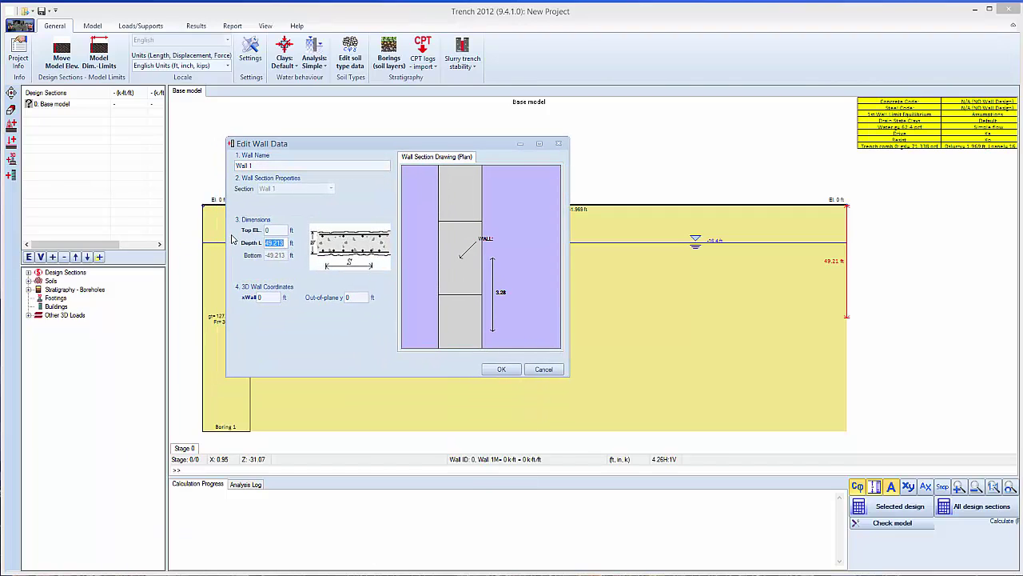
type("60")
left_click(501, 369)
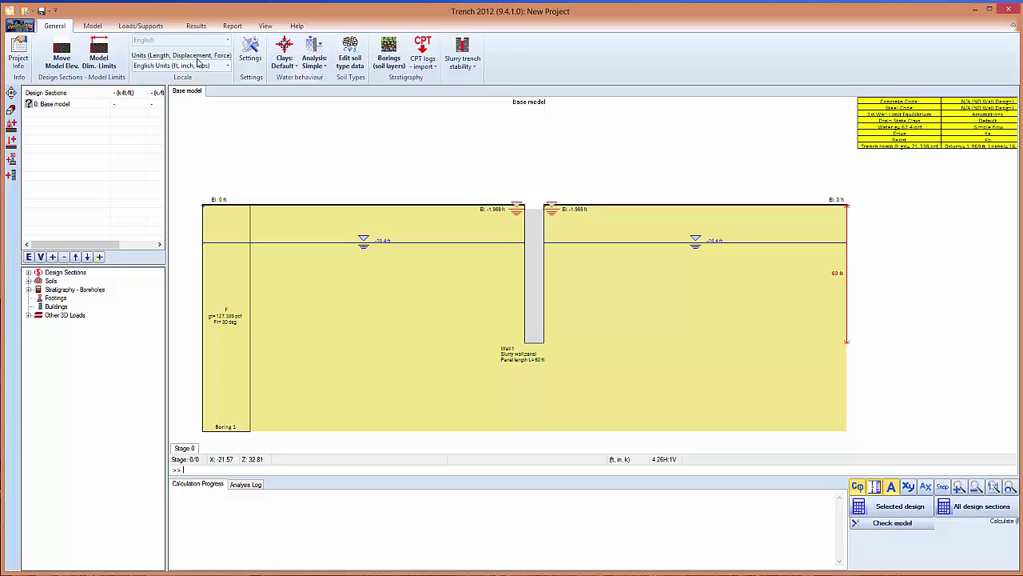
Name the project "Example project" in the project information.
left_click(17, 52)
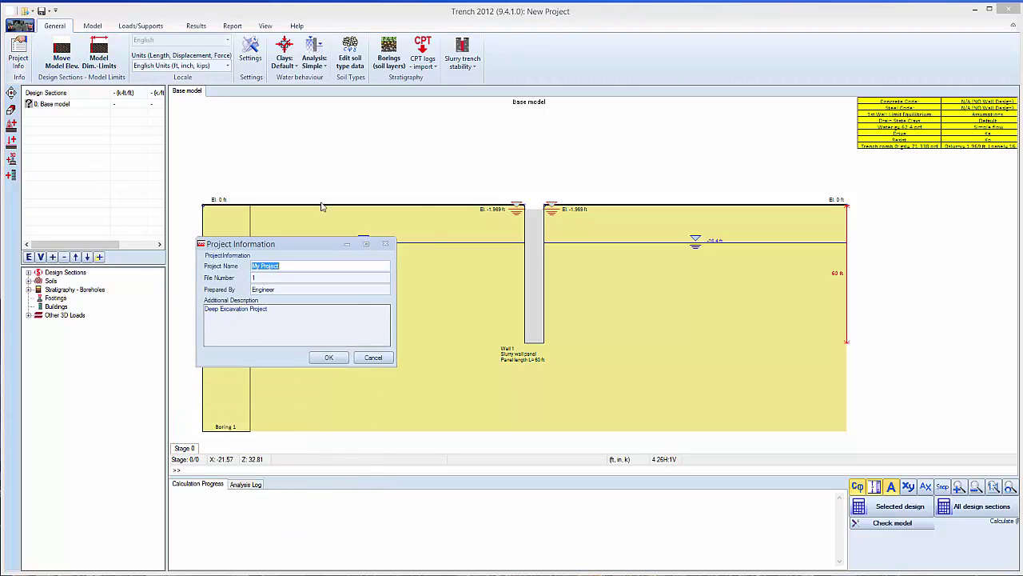
type("Example")
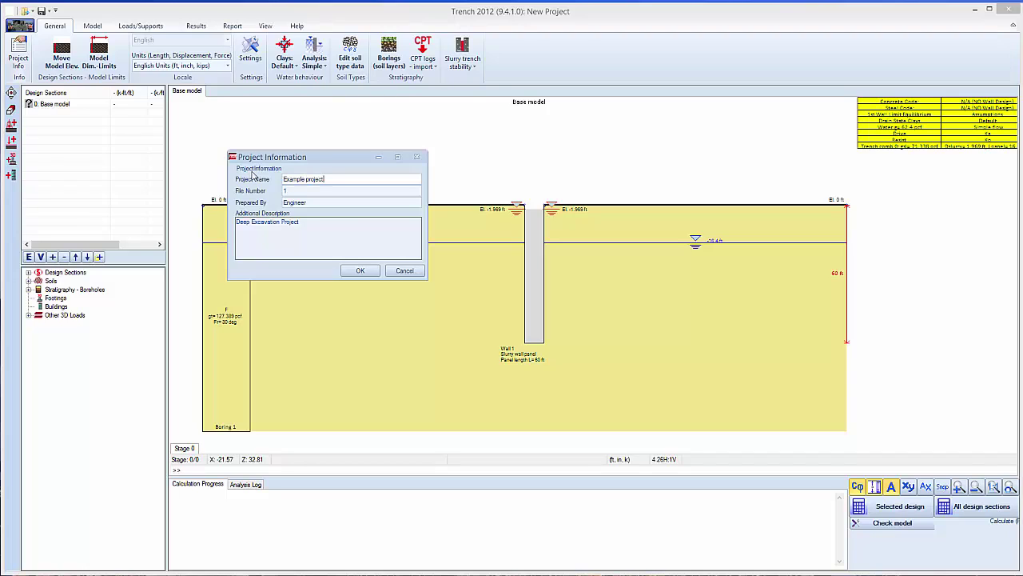
left_click(373, 272)
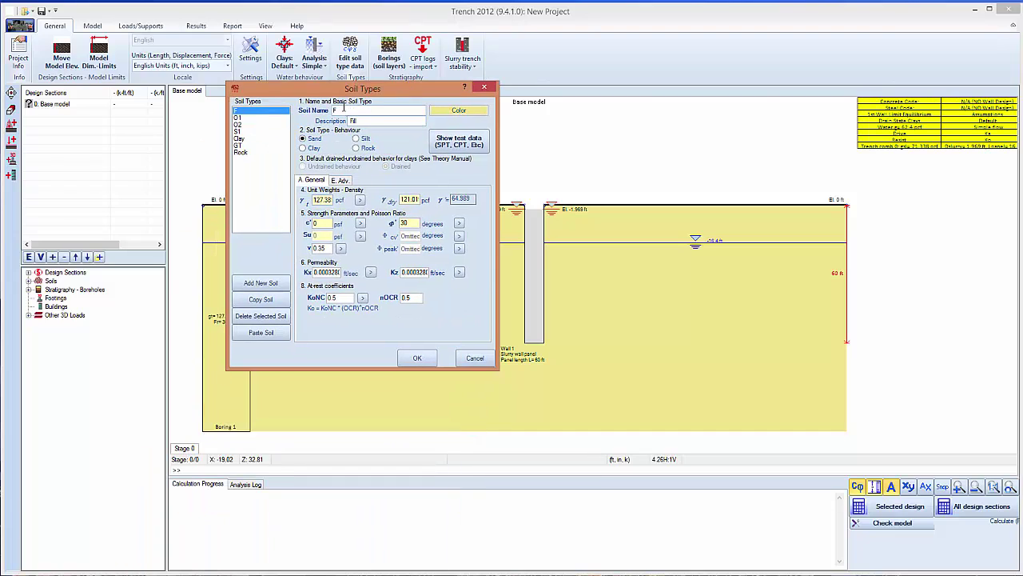
Give fill soil F a total unit weight of 120 pcf and a cohesion of 50 psf in the soil types.
left_click(450, 145)
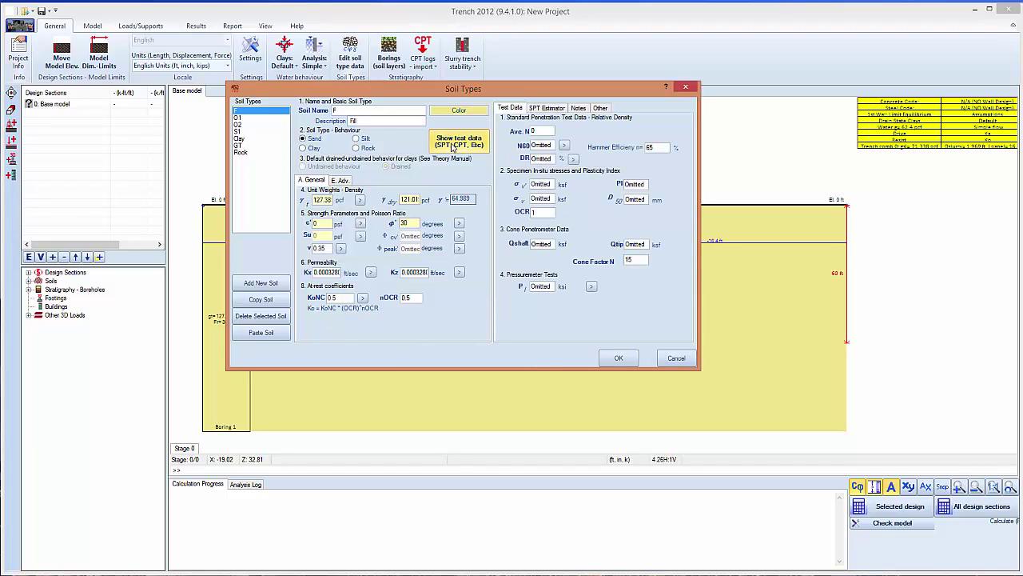
left_click(451, 149)
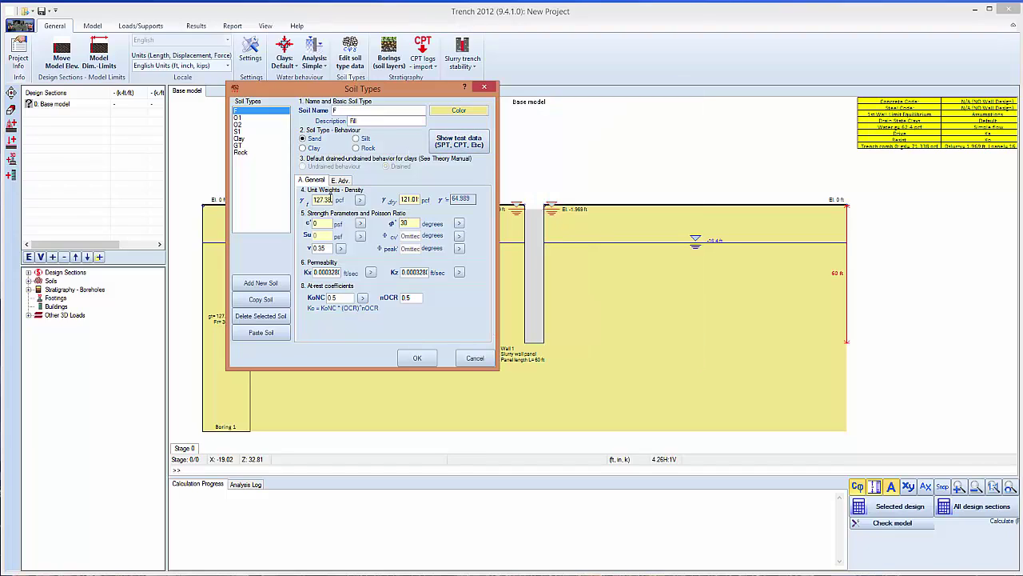
left_click_drag(314, 199, 357, 201)
type("120")
left_click(406, 200)
left_click_drag(322, 227, 304, 224)
type("50")
left_click(242, 133)
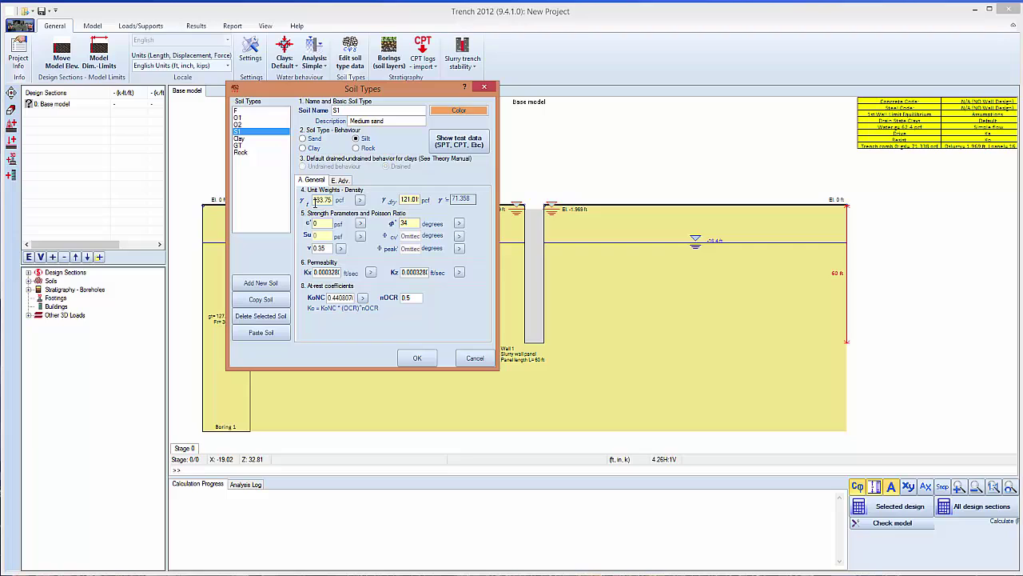
left_click(415, 359)
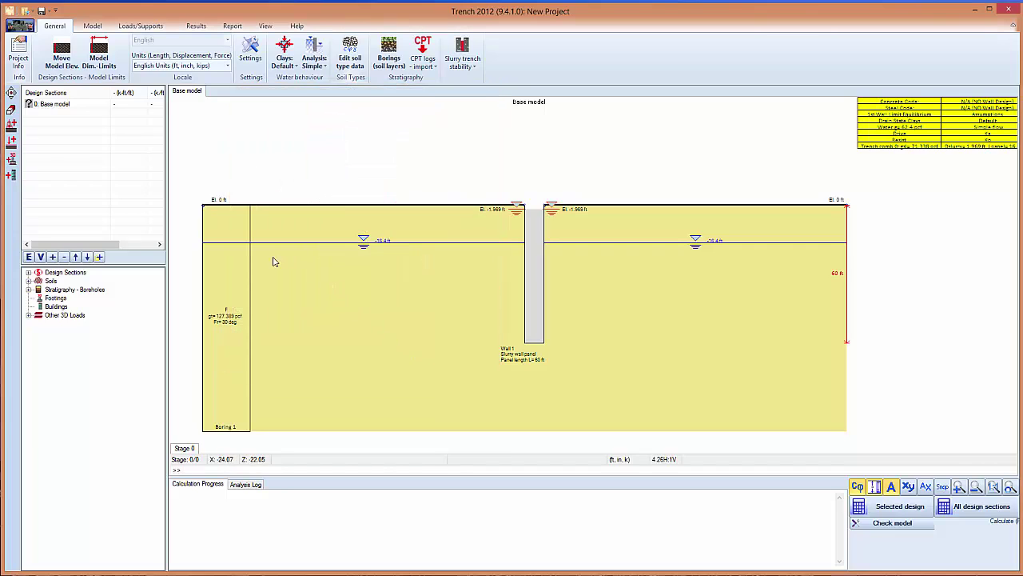
Add a second layer to Boring 1 with its top at -15 ft and soil type S1.
double_click(239, 287)
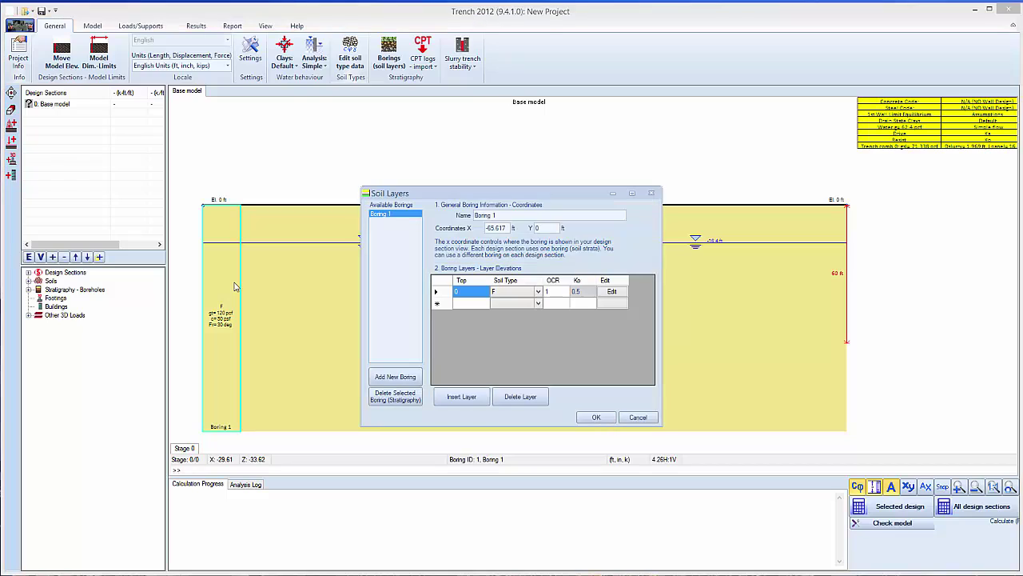
left_click(472, 307)
type("-15")
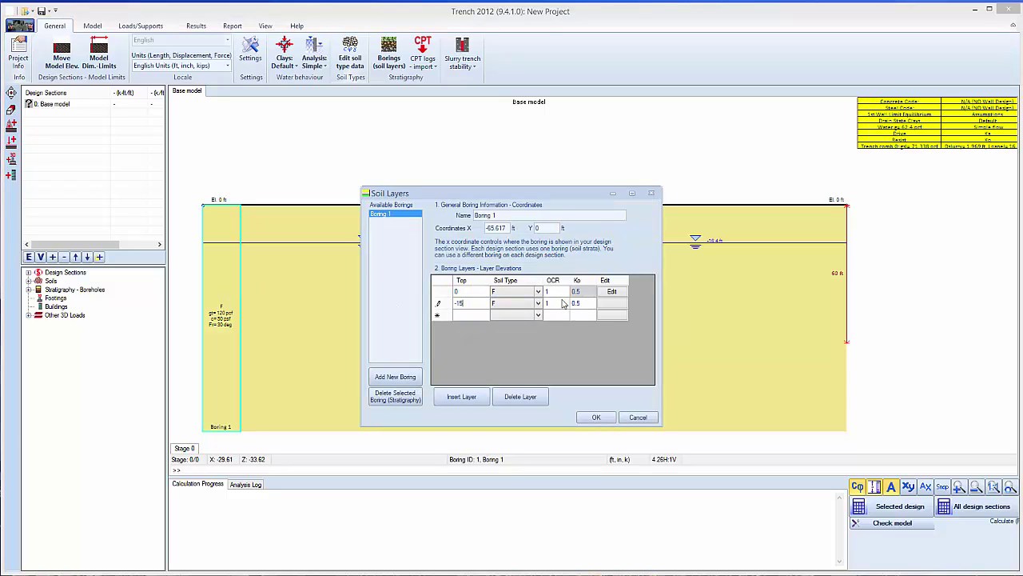
left_click(565, 304)
left_click(538, 307)
left_click(538, 308)
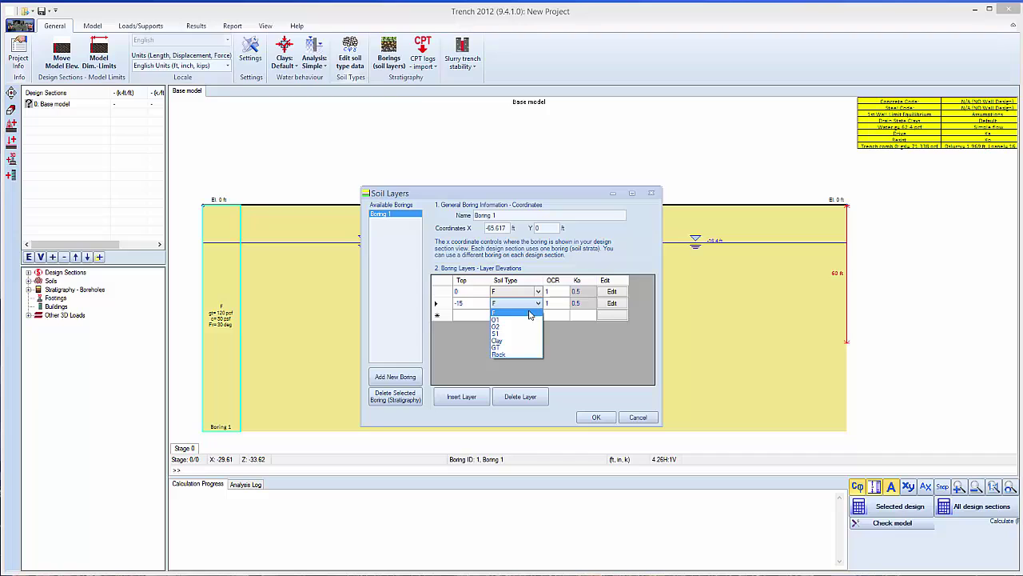
left_click(515, 338)
key("Tab")
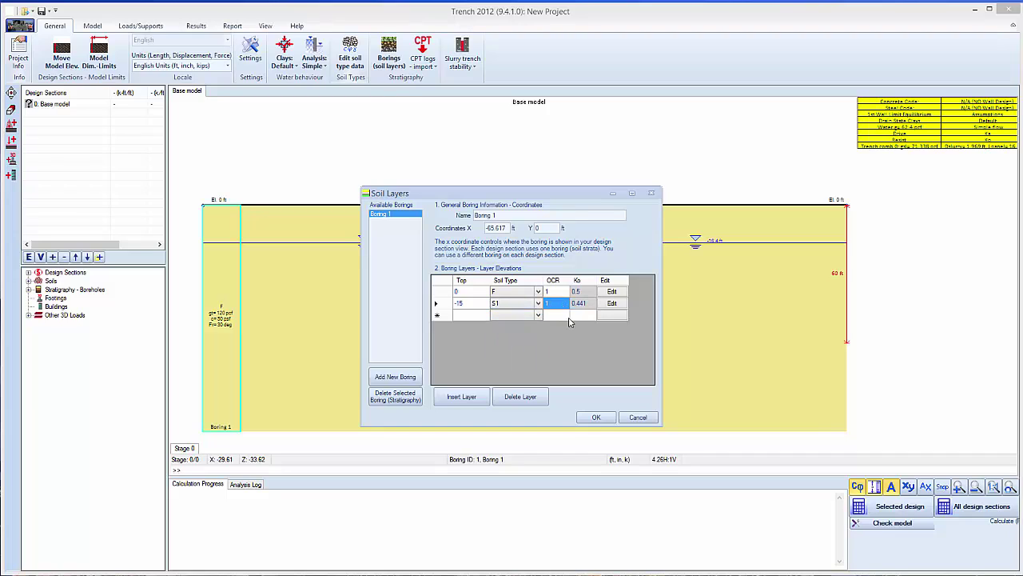
left_click(592, 417)
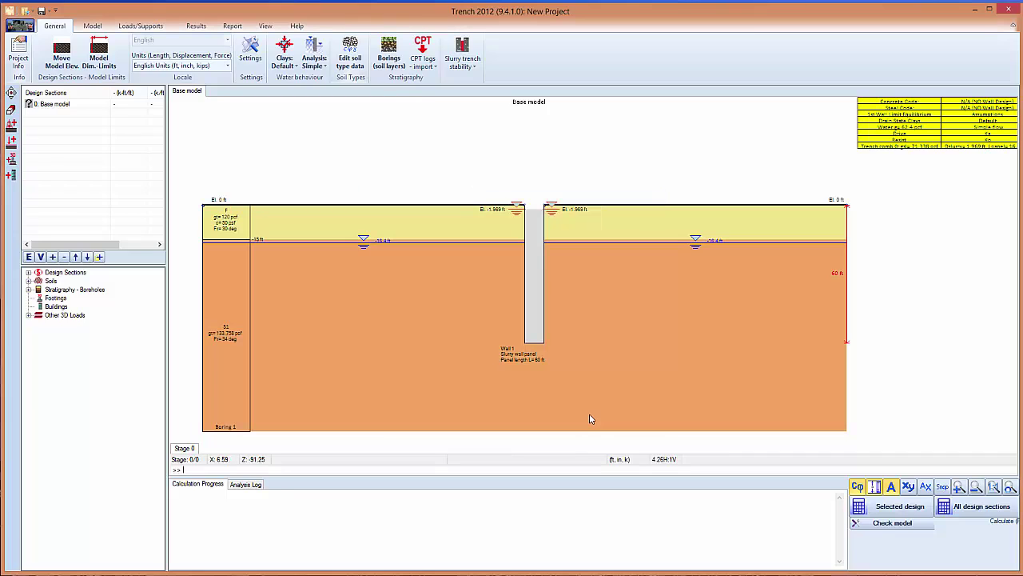
Set the water elevation of the model to -15 ft.
left_click(93, 27)
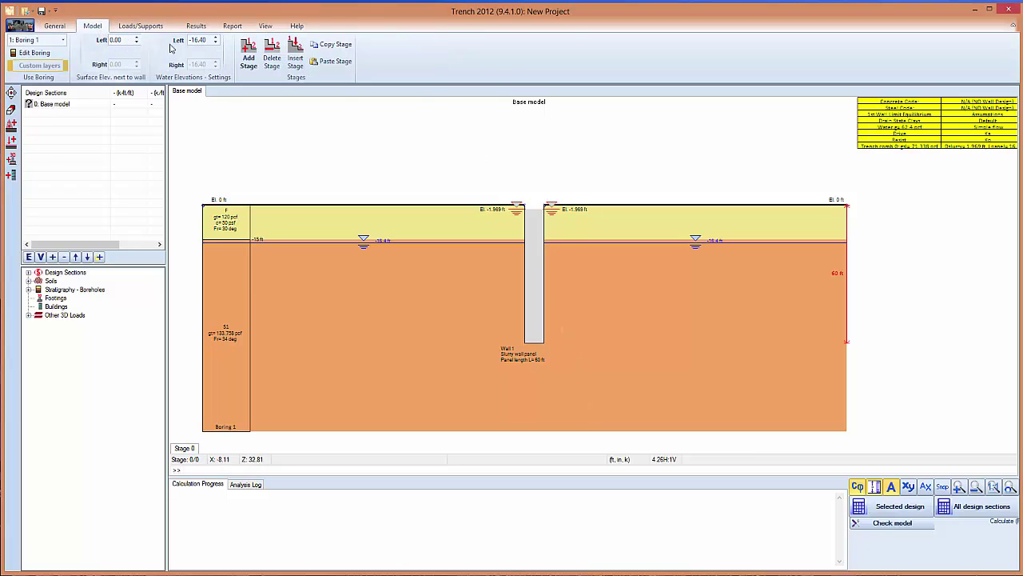
double_click(201, 43)
type("-15")
key("Return")
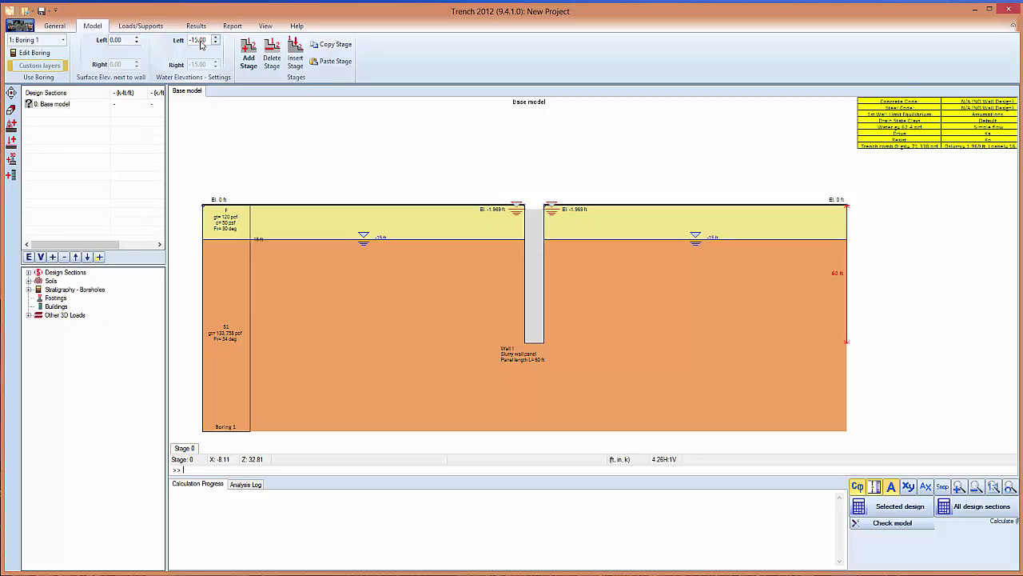
Set the panel length to 20 ft and width to 3 ft in the slurry trench stability options.
left_click(58, 28)
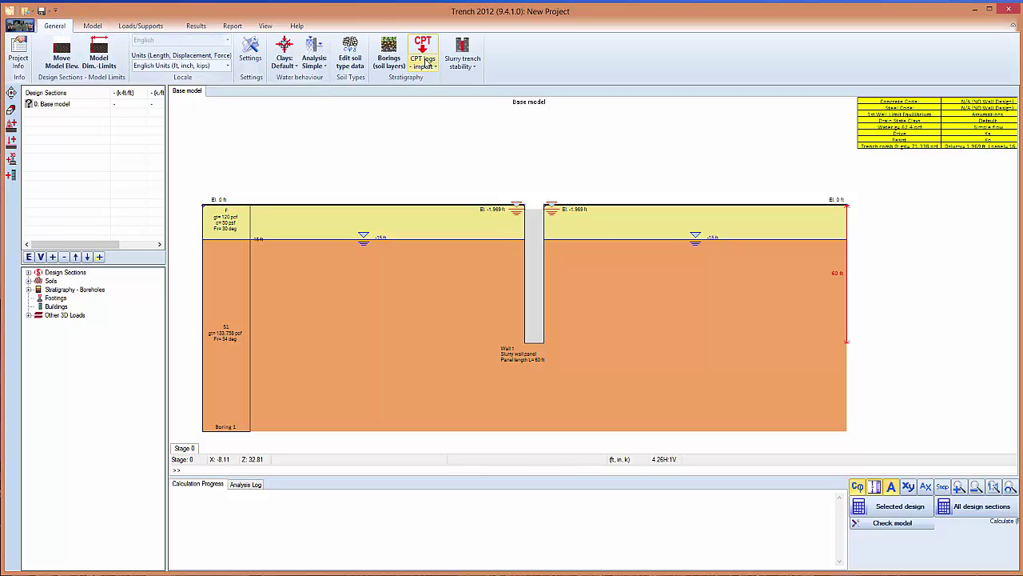
left_click(462, 49)
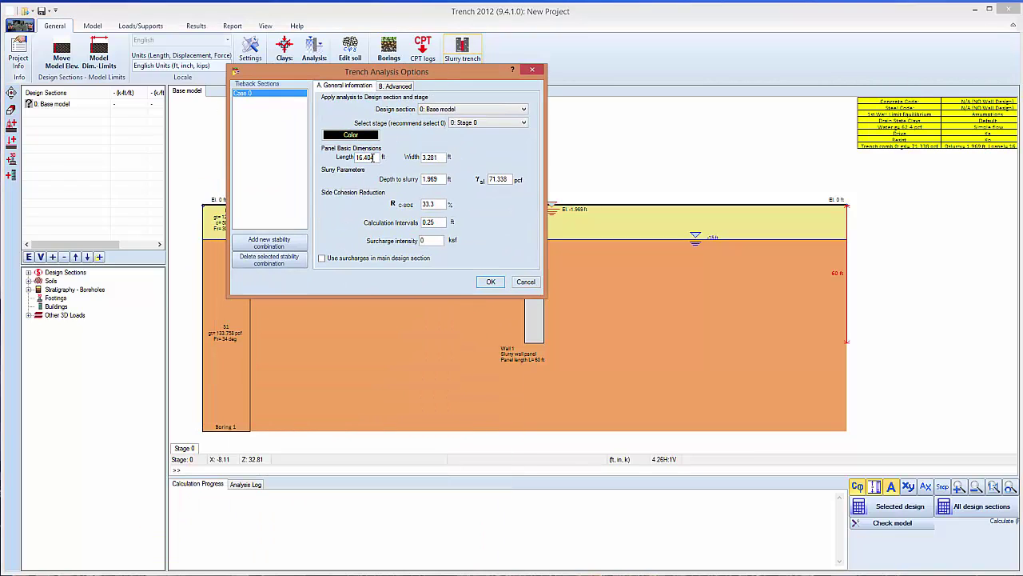
left_click_drag(375, 157, 348, 156)
type("20")
left_click_drag(431, 160, 421, 158)
type("3")
Set the depth to slurry to 2 ft, the slurry unit weight to 72 pcf and the surcharge intensity to 0.2 ksf.
left_click(445, 179)
double_click(440, 179)
type("2")
double_click(505, 179)
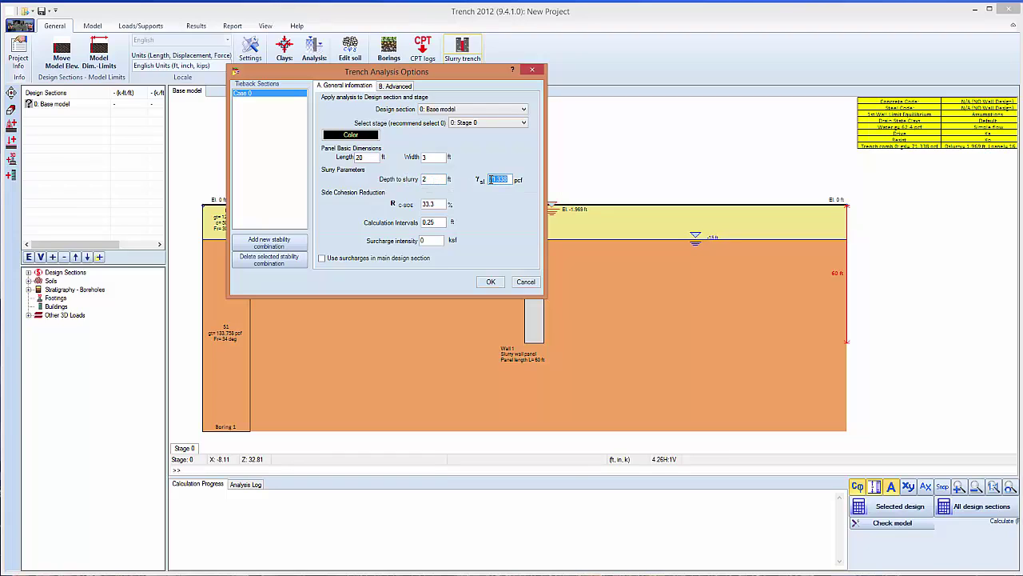
key("BackSpace")
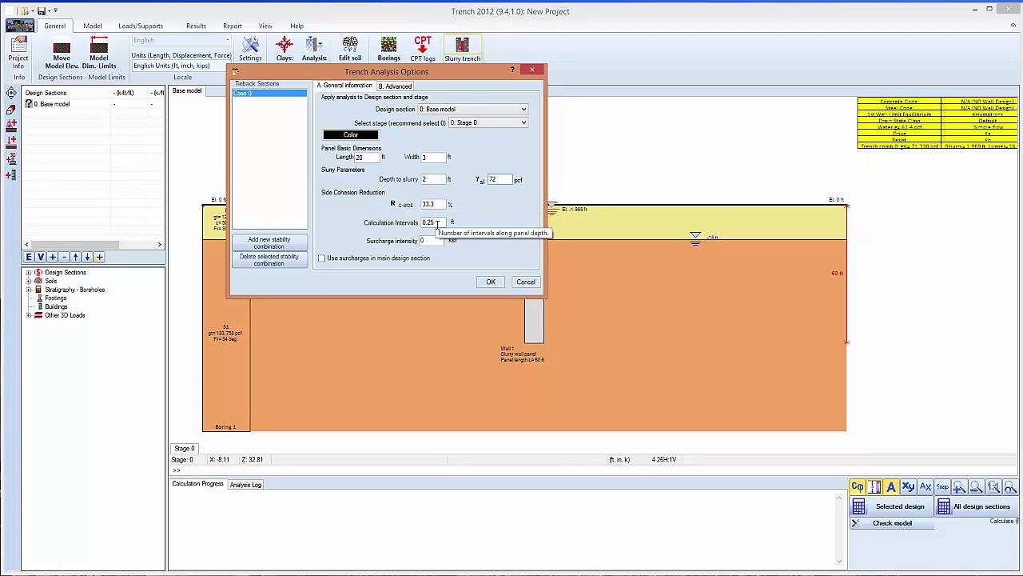
left_click(434, 240)
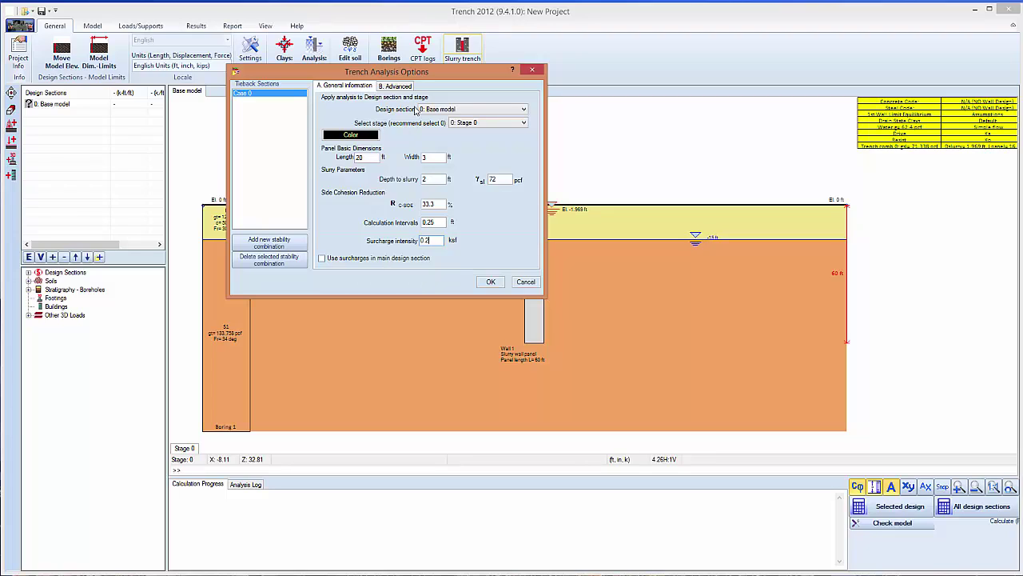
Enable active pressures for 2D analysis in the advanced trench options and accept the settings.
left_click(405, 88)
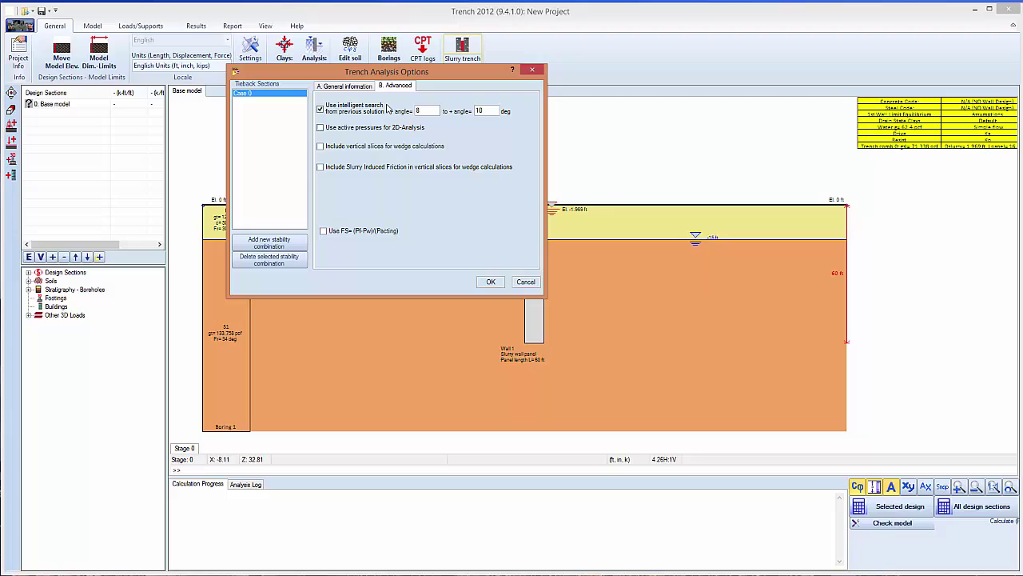
left_click(322, 128)
mouse_move(344, 234)
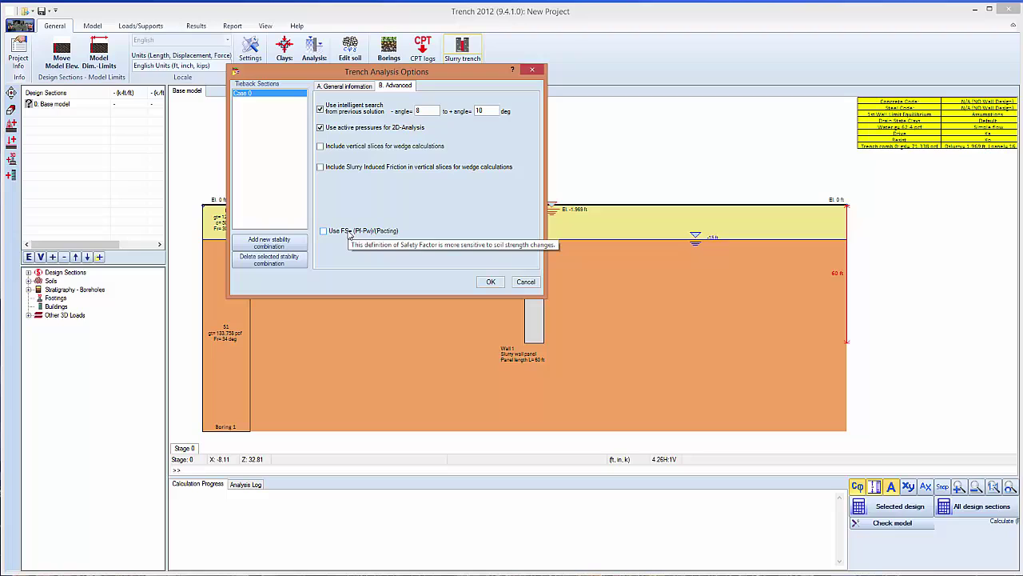
left_click(490, 282)
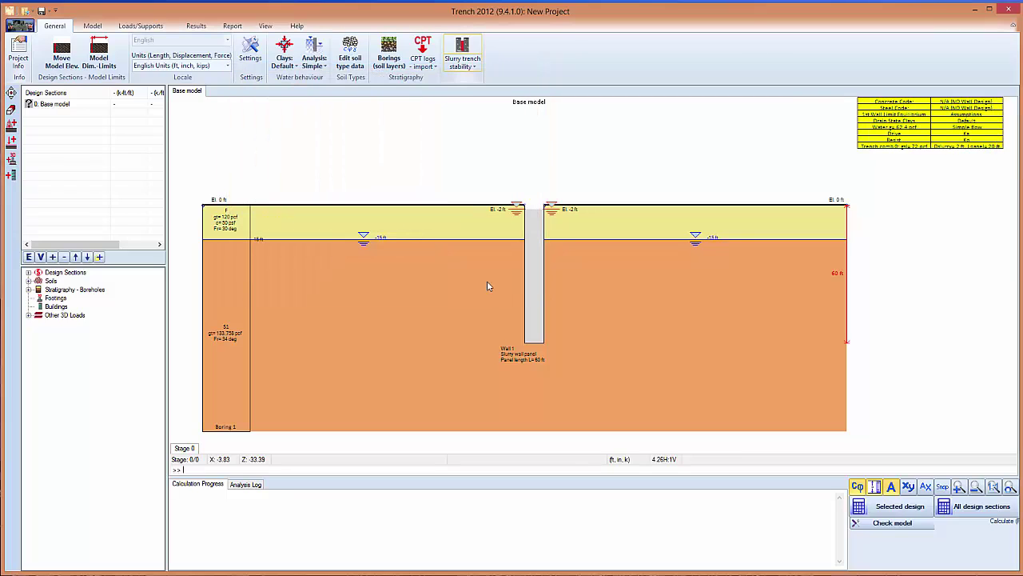
Calculate the selected design section and examine the trench-panel safety factor diagram.
left_click(893, 508)
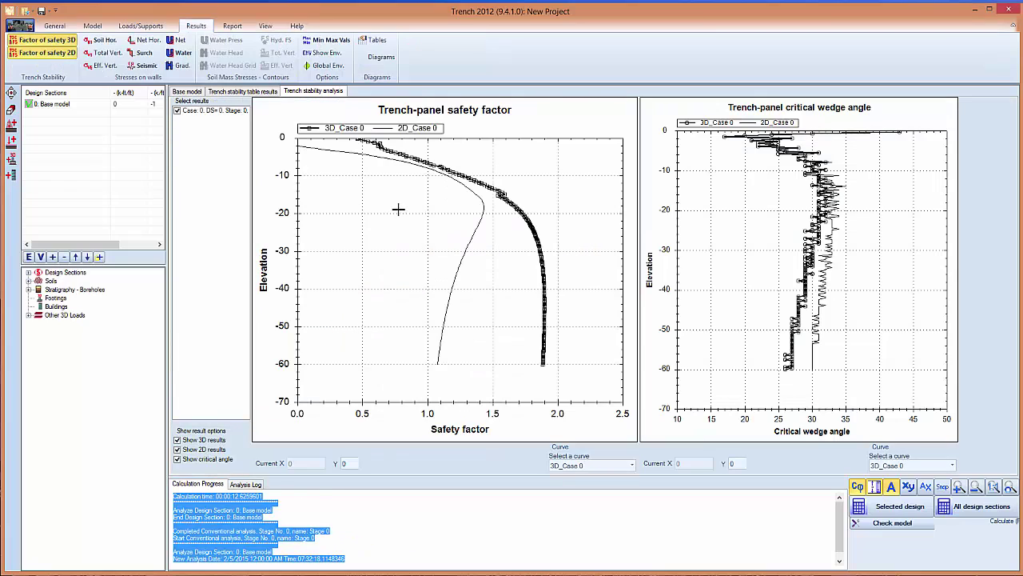
mouse_move(358, 139)
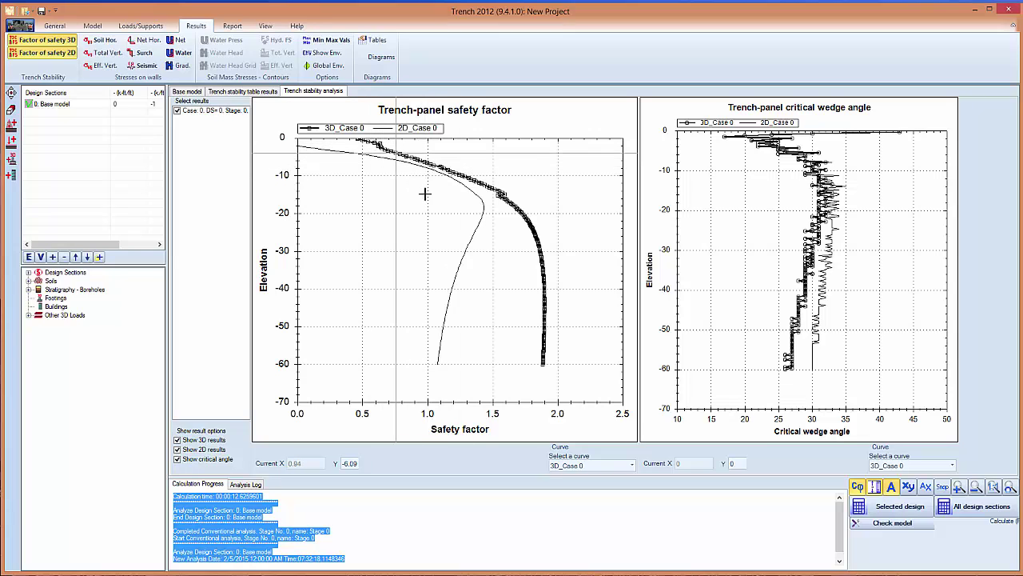
left_click(341, 93)
Look at the trench stability table results, and close both the stability analysis and table results views.
left_click(257, 91)
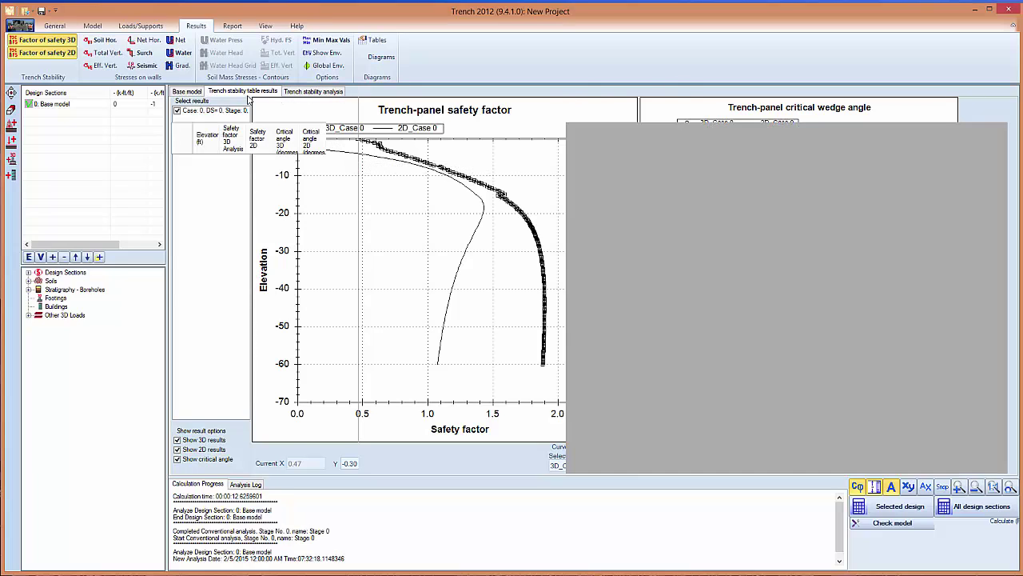
left_click(308, 91)
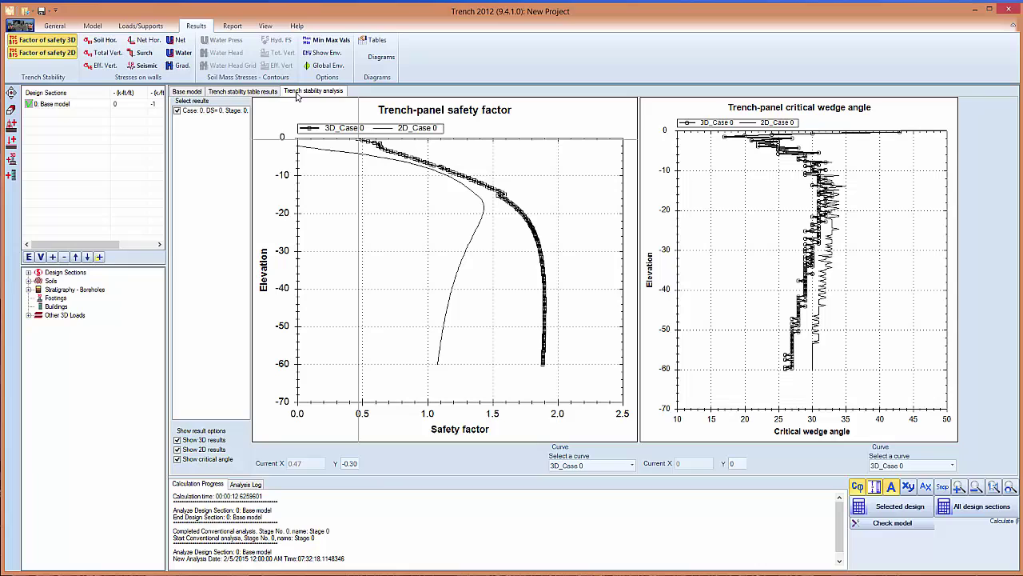
left_click(261, 93)
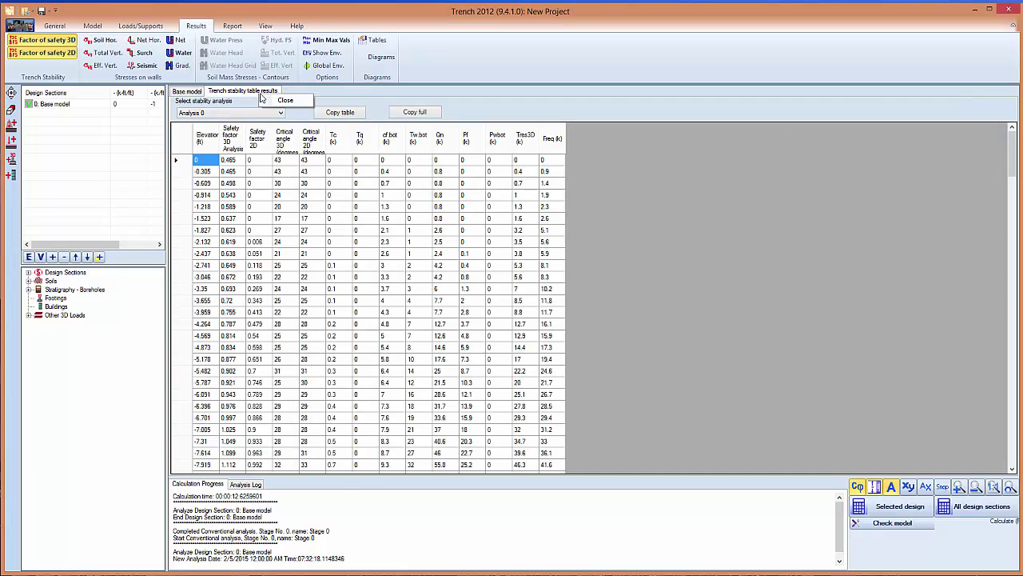
left_click(261, 95)
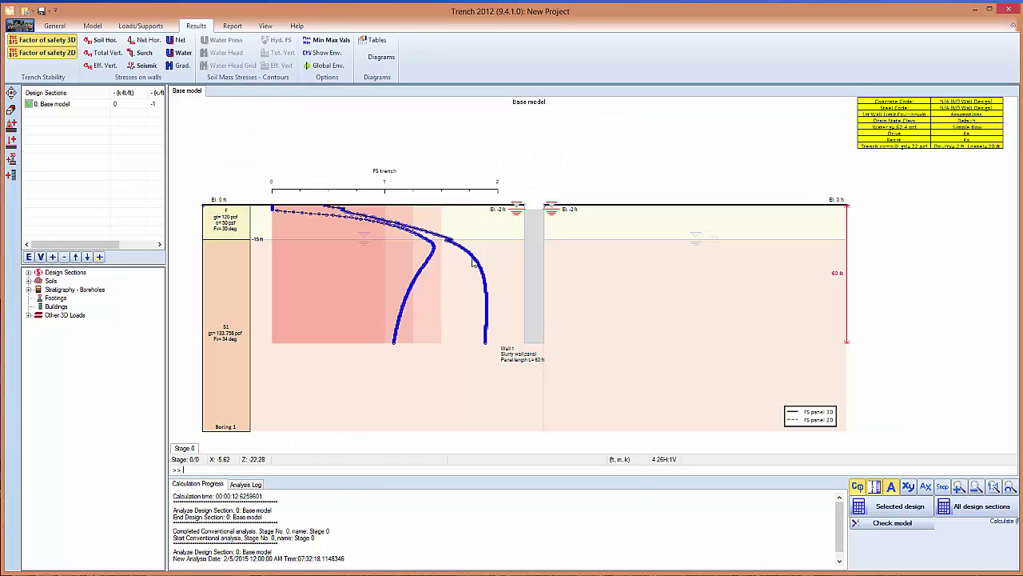
Toggle the 2D and 3D factor of safety curves on the base model, leaving only the 3D curve displayed.
left_click(58, 55)
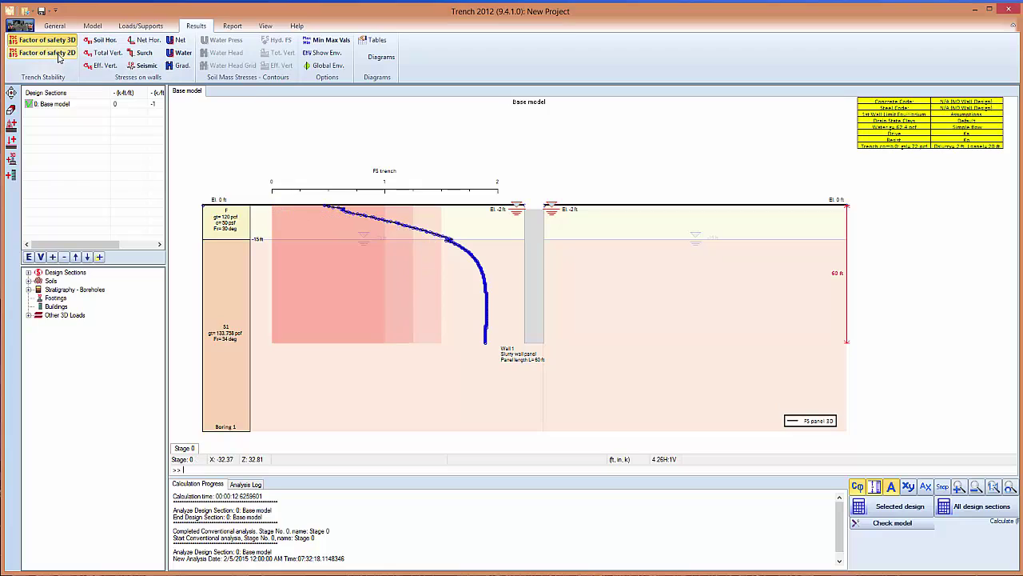
left_click(58, 56)
left_click(57, 55)
left_click(59, 42)
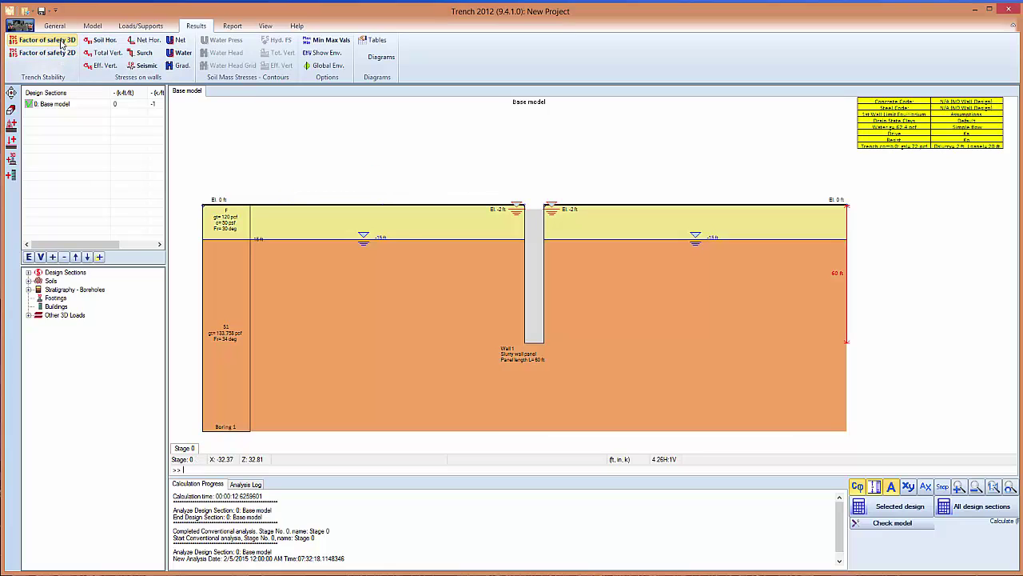
left_click(59, 42)
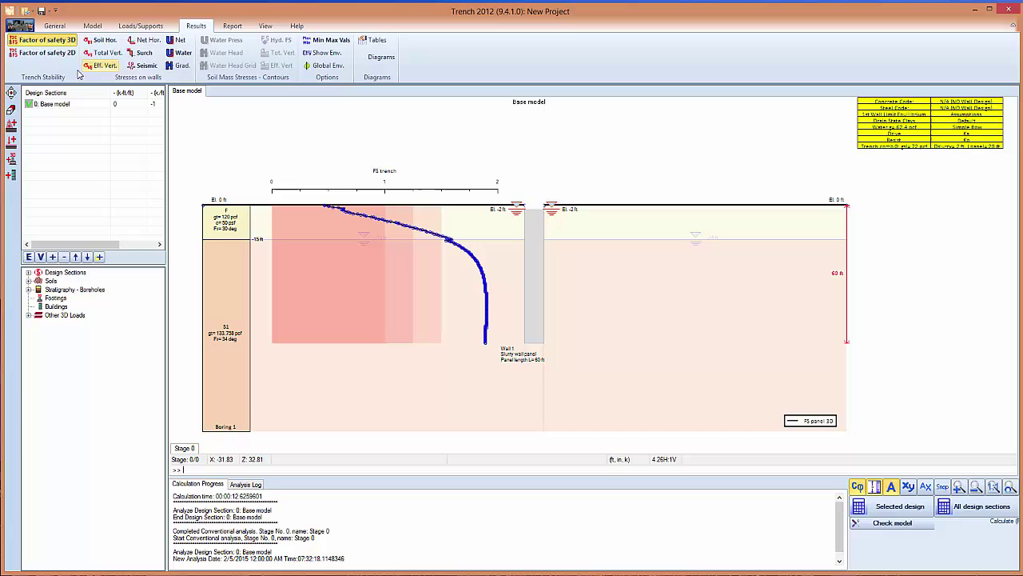
Briefly display the horizontal soil pressures and the total vertical stresses on the wall, hiding each diagram again after viewing it.
left_click(105, 41)
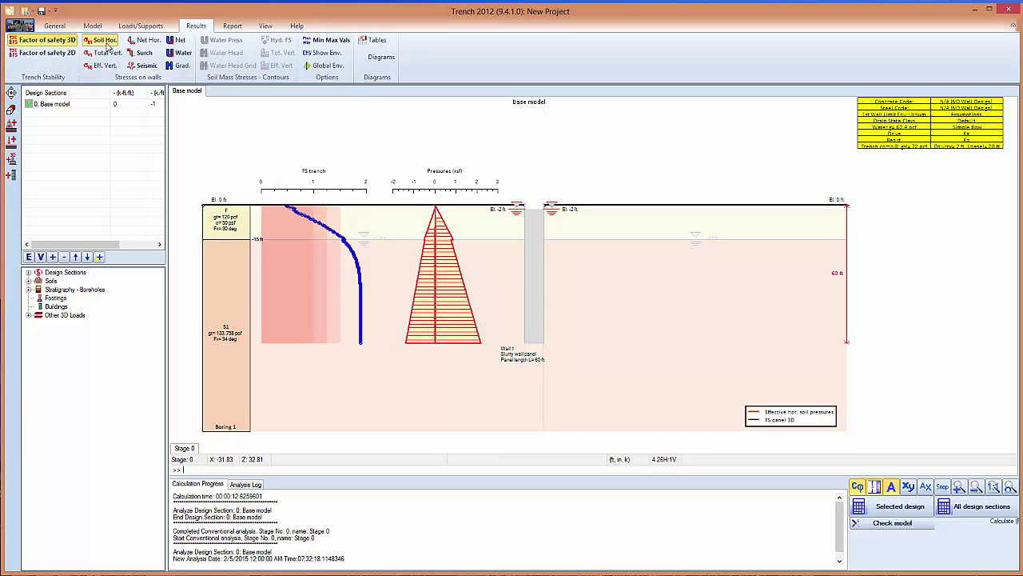
left_click(105, 42)
left_click(103, 52)
left_click(104, 53)
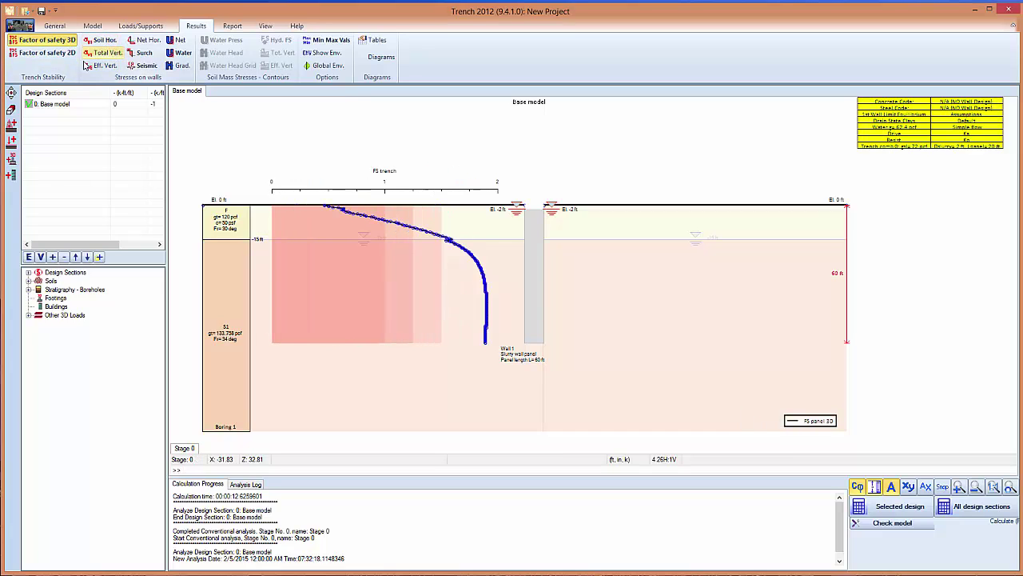
Copy the base model as a new design section and select the copy.
right_click(61, 108)
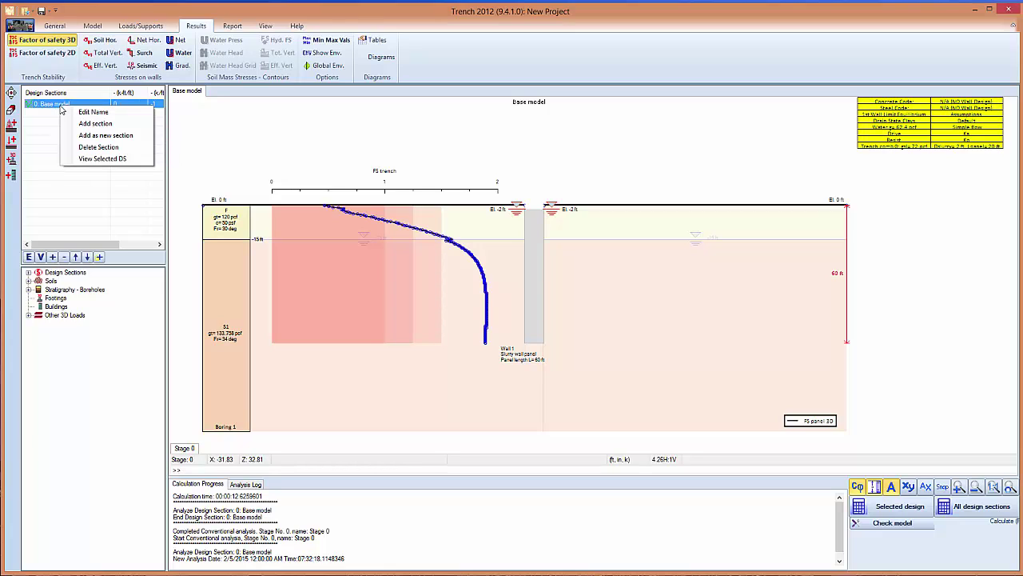
left_click(94, 135)
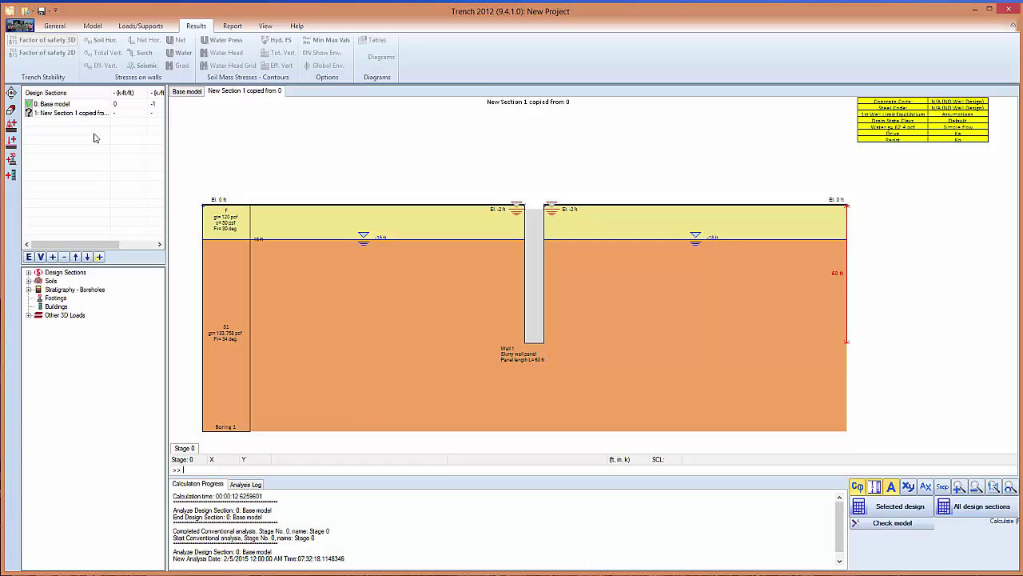
left_click(80, 114)
Add a 1 ksf distributed surface surcharge on the ground just left of the trench in the new section, adjusting its end coordinates.
left_click(62, 29)
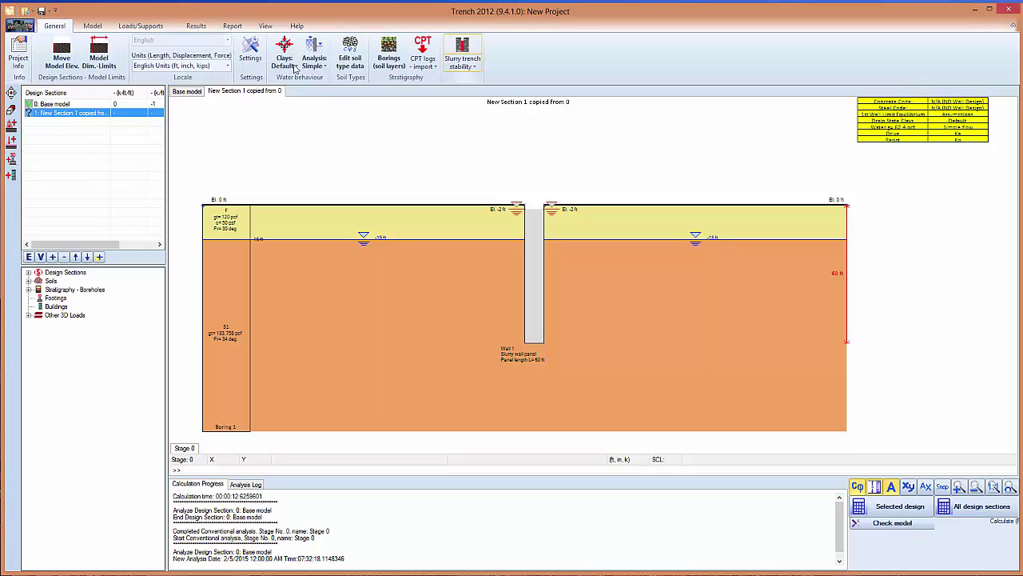
left_click(93, 29)
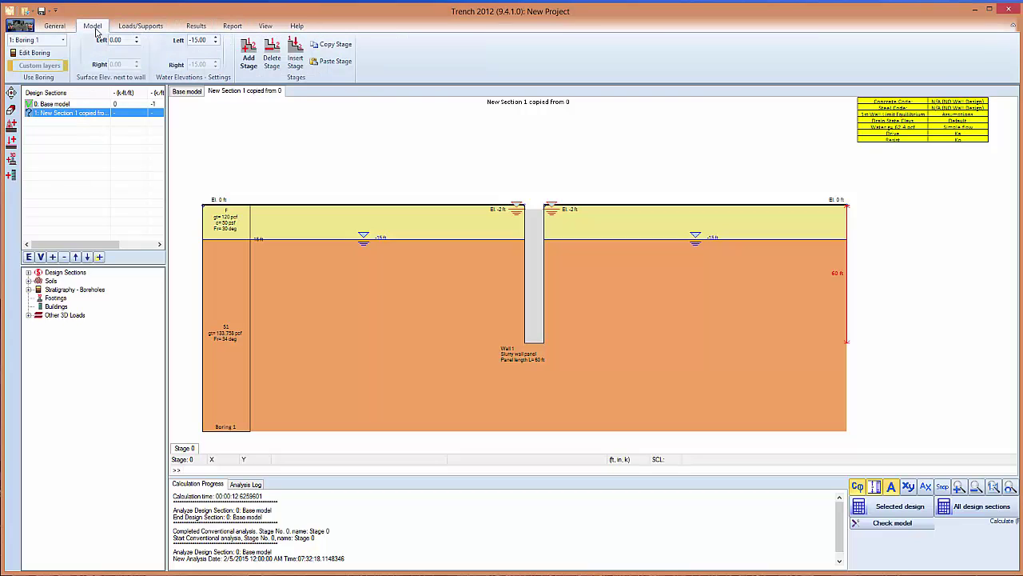
left_click(137, 29)
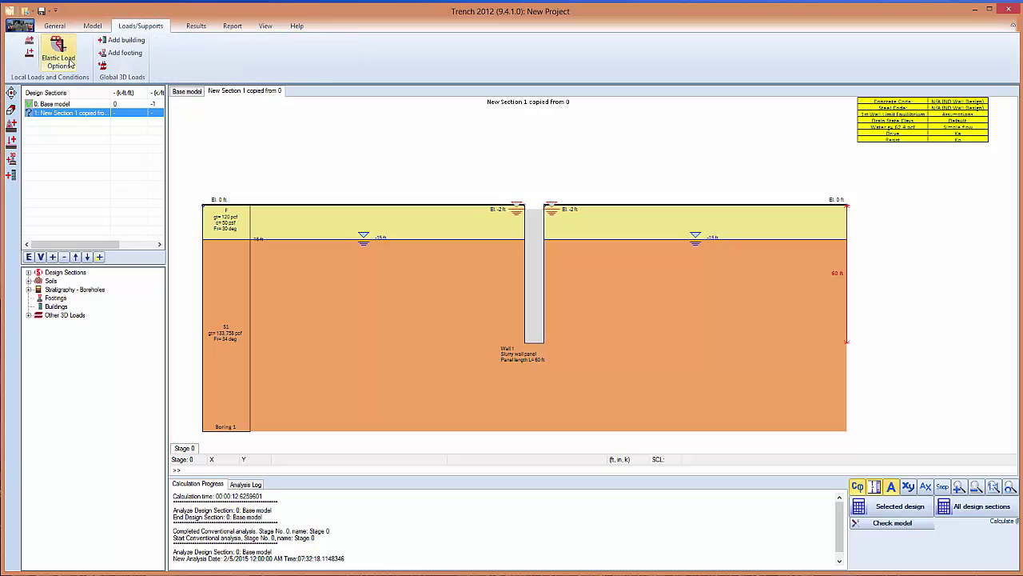
left_click(29, 41)
left_click(427, 206)
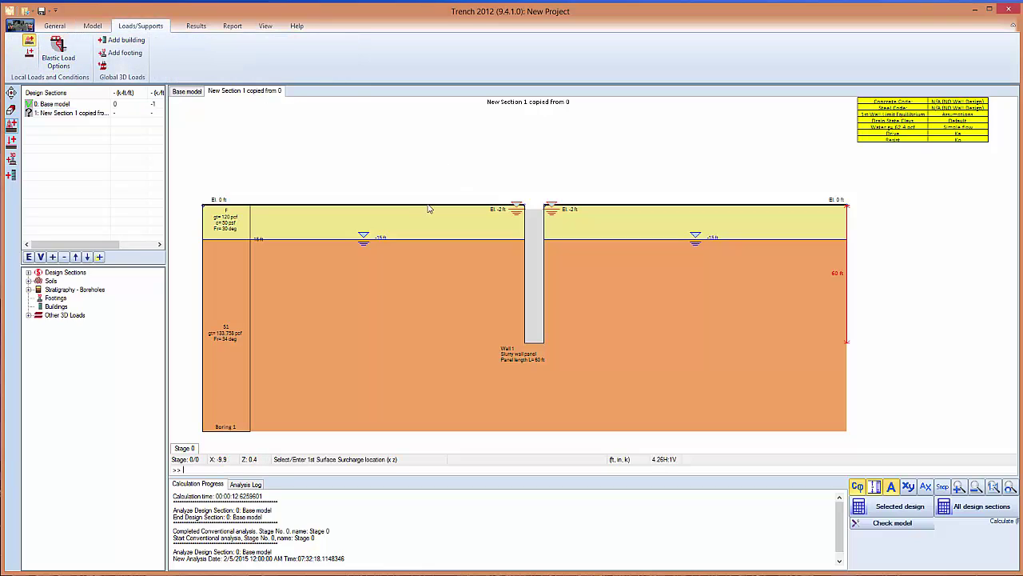
left_click(496, 209)
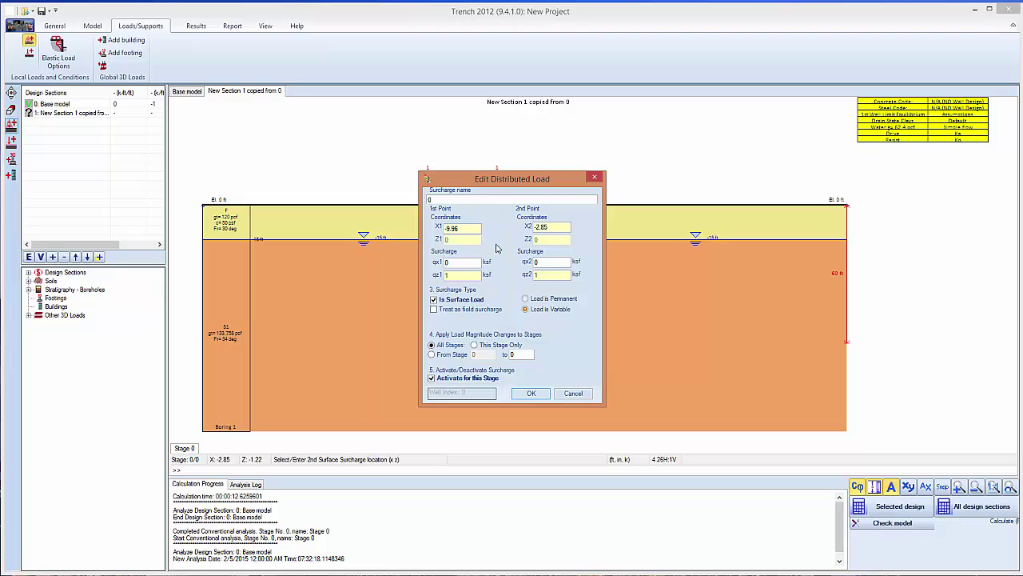
left_click_drag(547, 229, 540, 227)
key("BackSpace")
left_click(529, 395)
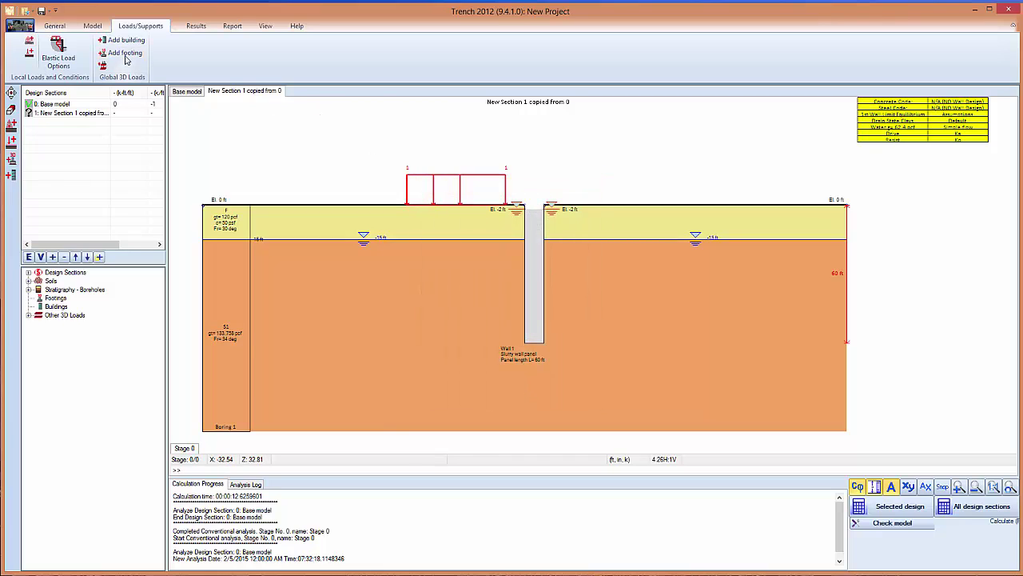
Add a slurry trench stability combination for New Section 1 that uses the surcharges in the main design section, resetting the calculated combinations.
left_click(54, 26)
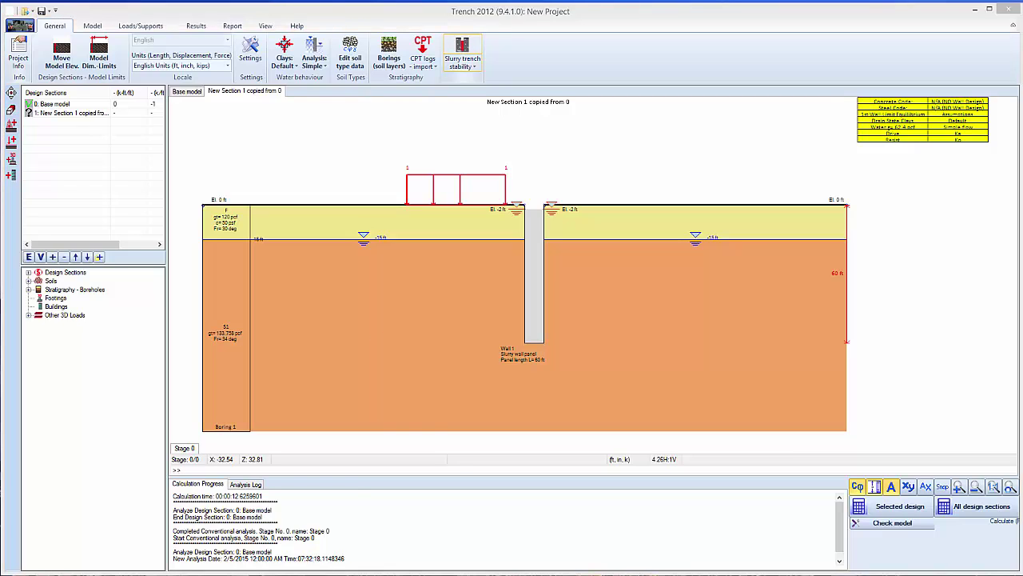
left_click(462, 49)
left_click(208, 309)
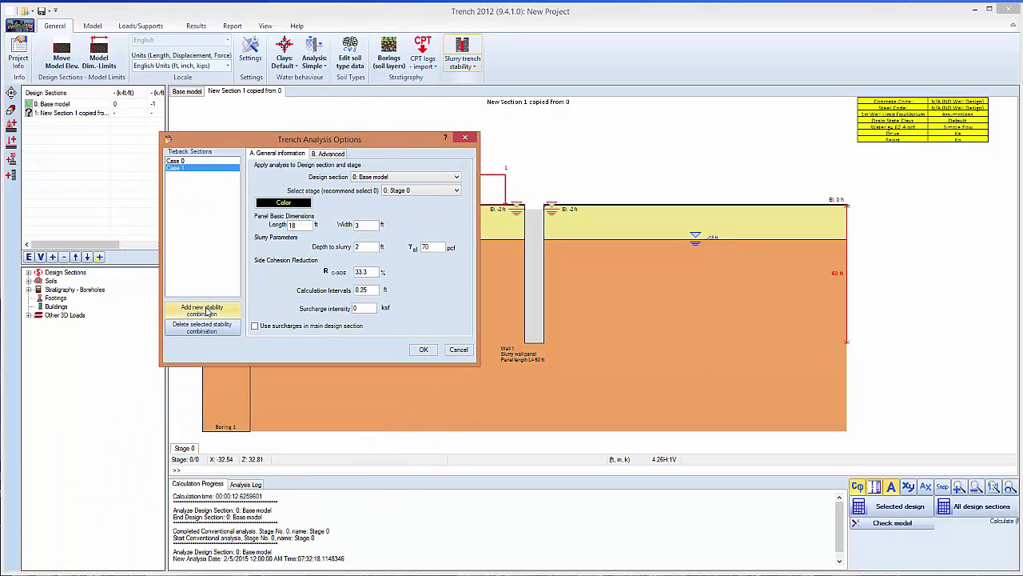
left_click(418, 179)
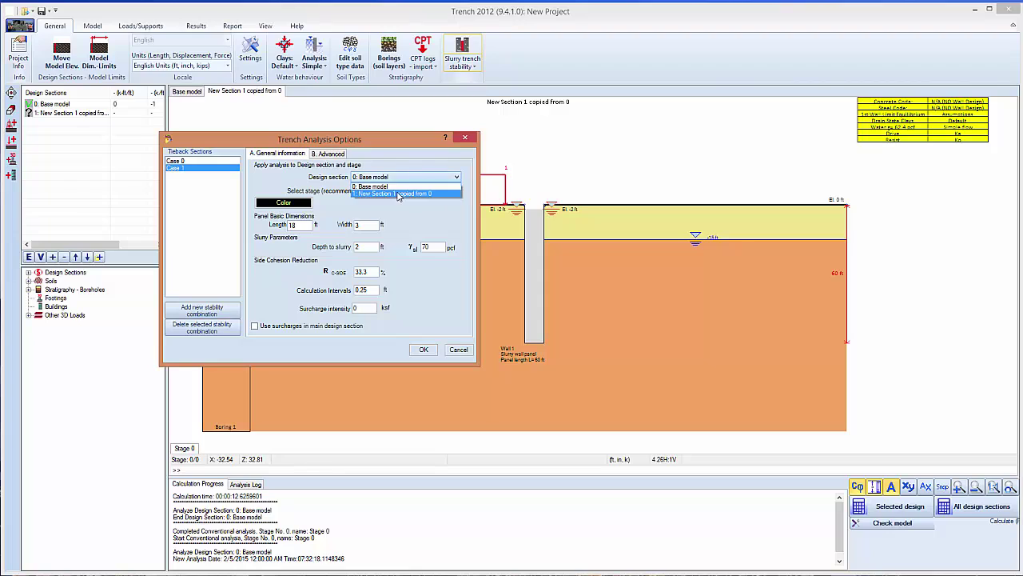
left_click(374, 193)
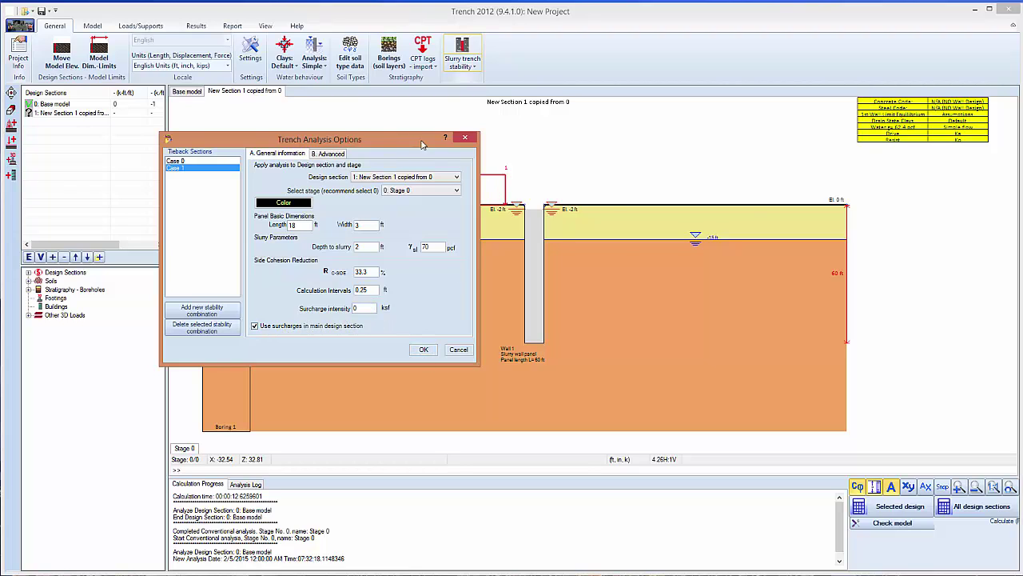
left_click_drag(423, 144, 850, 142)
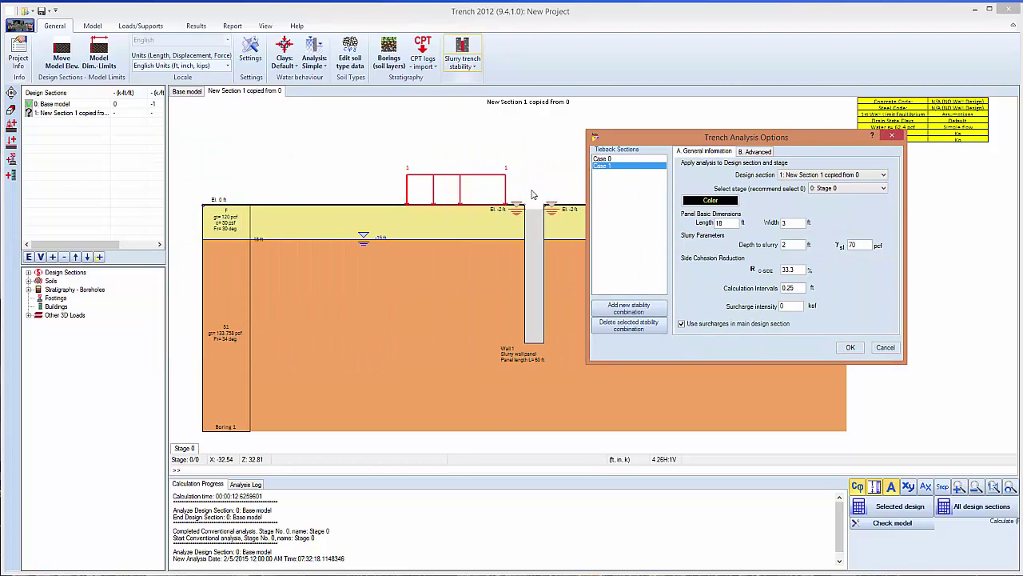
left_click(850, 349)
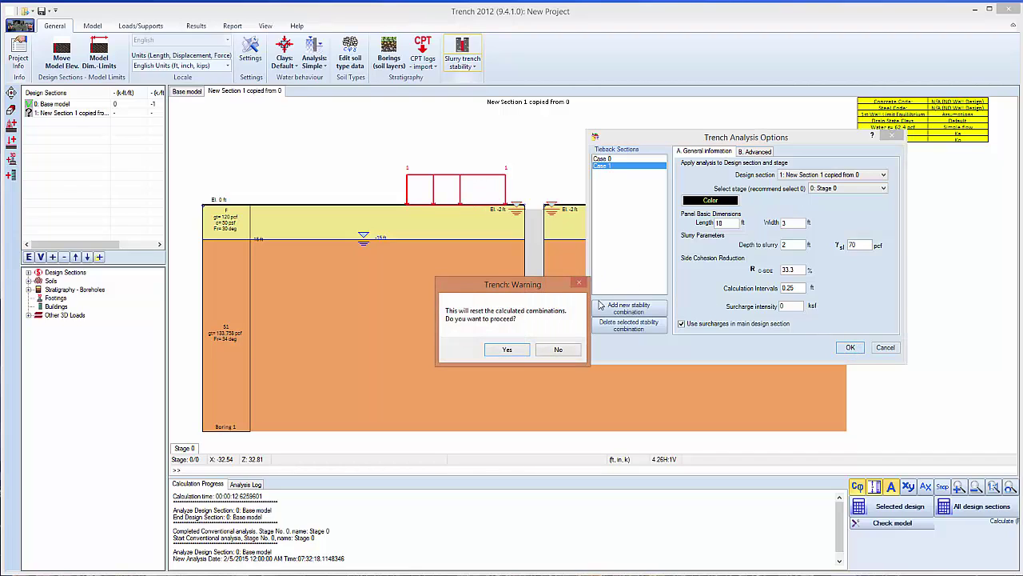
left_click(507, 352)
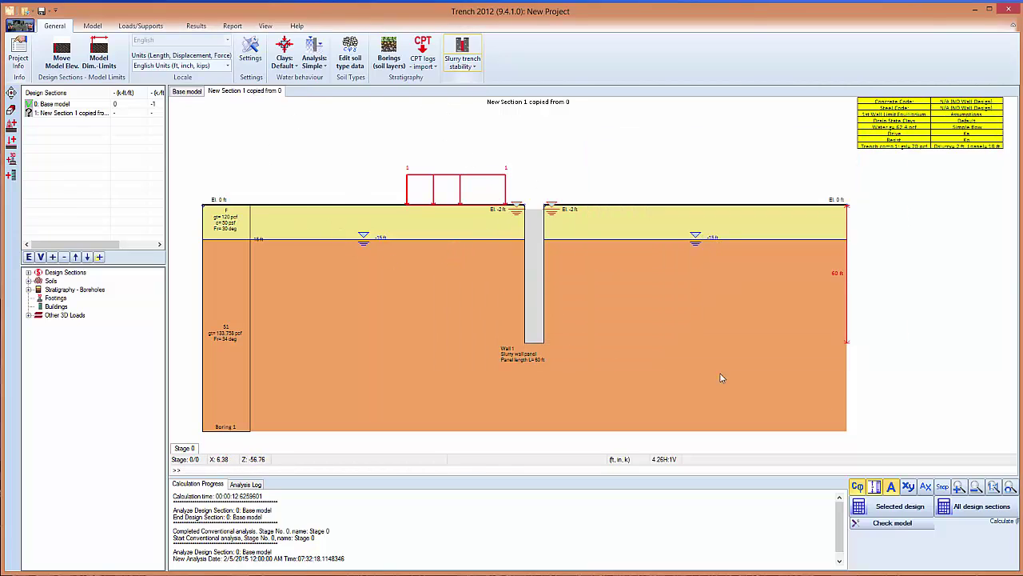
Calculate the new design section, close the stability analysis and table results views, and compare its safety factor diagram with the base model's.
left_click(894, 506)
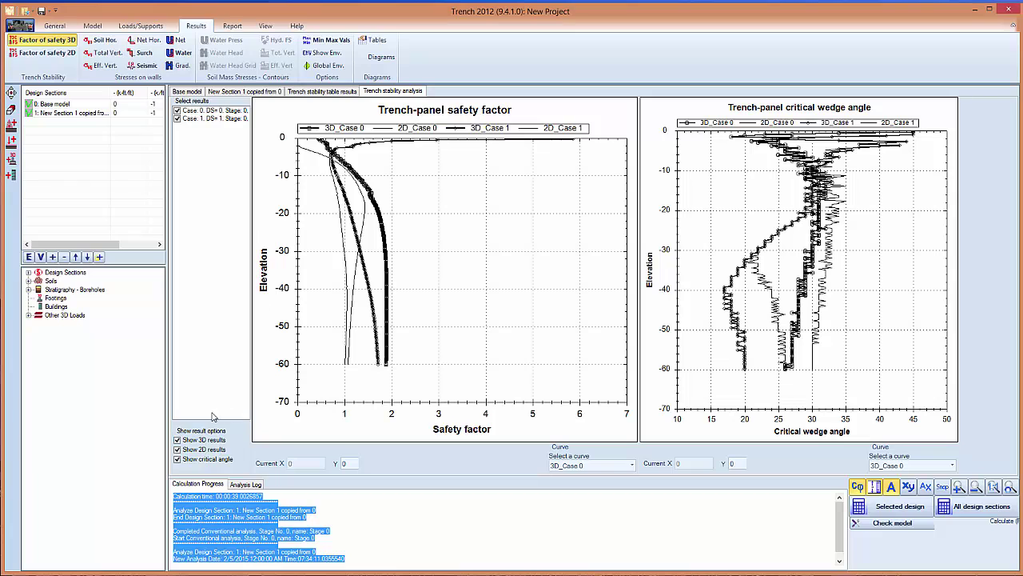
left_click(384, 94)
left_click(329, 96)
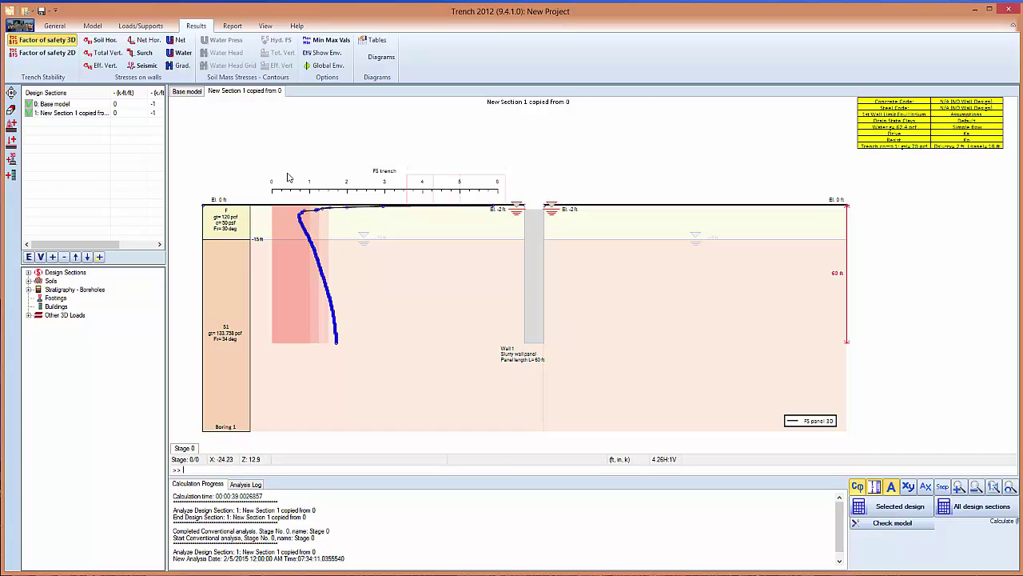
left_click(187, 90)
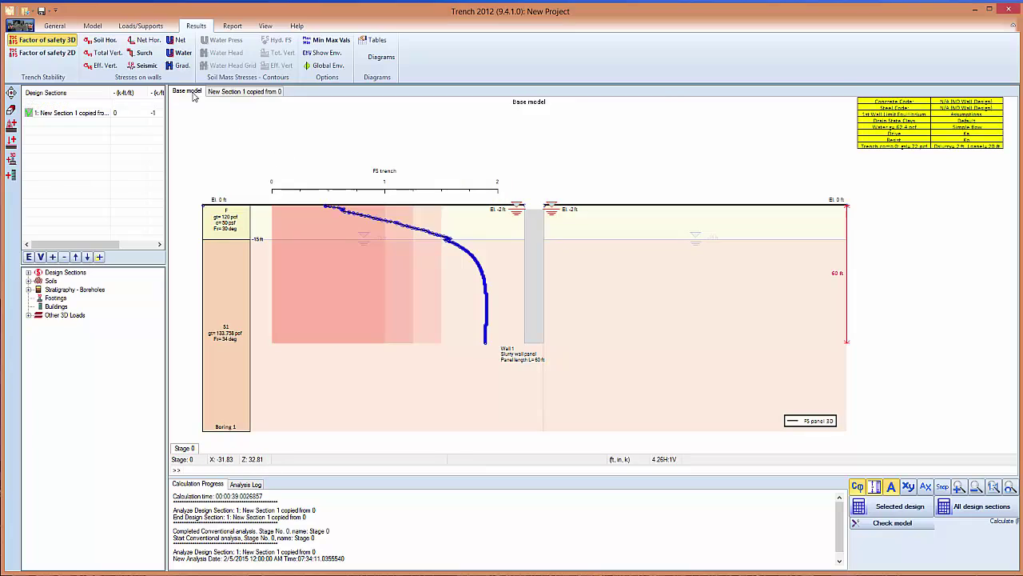
Open the report manager and include all stages of both design sections in the report.
left_click(232, 26)
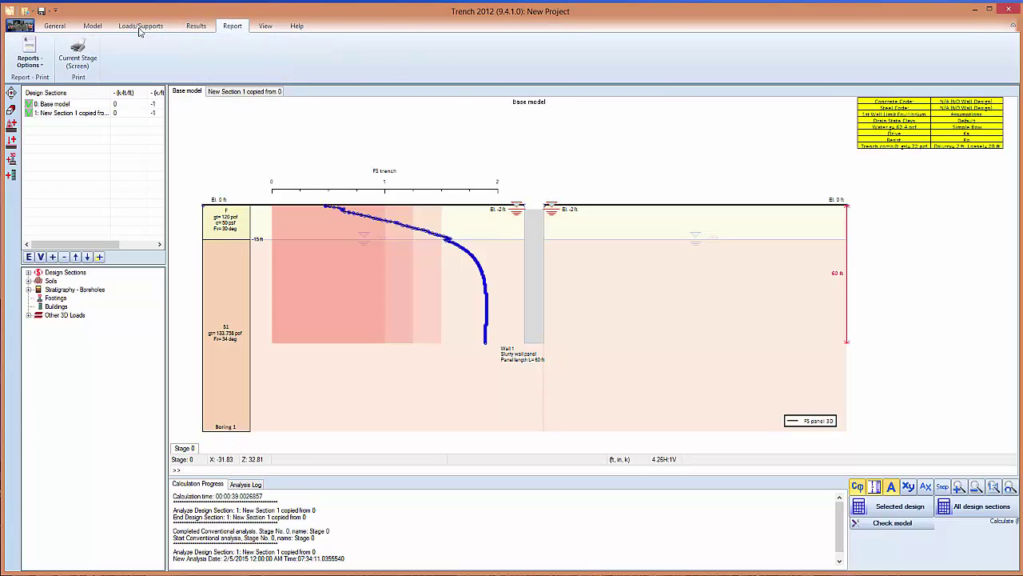
left_click(28, 48)
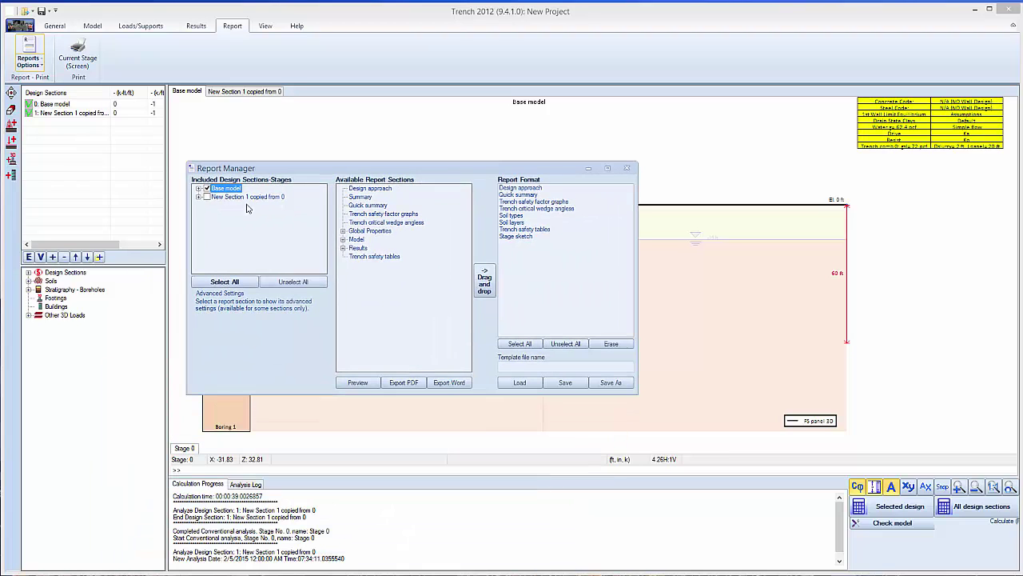
left_click(198, 189)
left_click(198, 205)
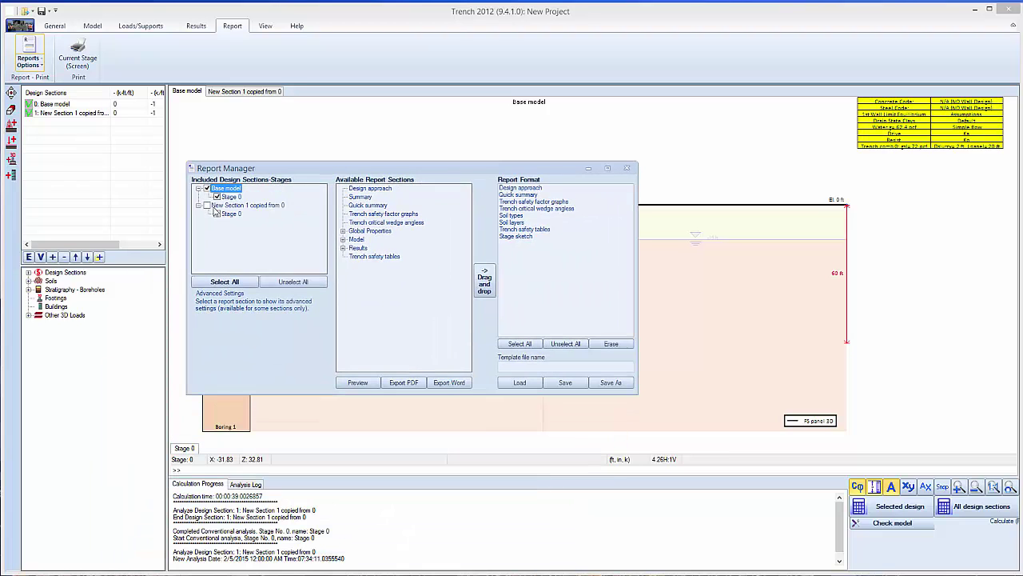
left_click(214, 208)
left_click(229, 284)
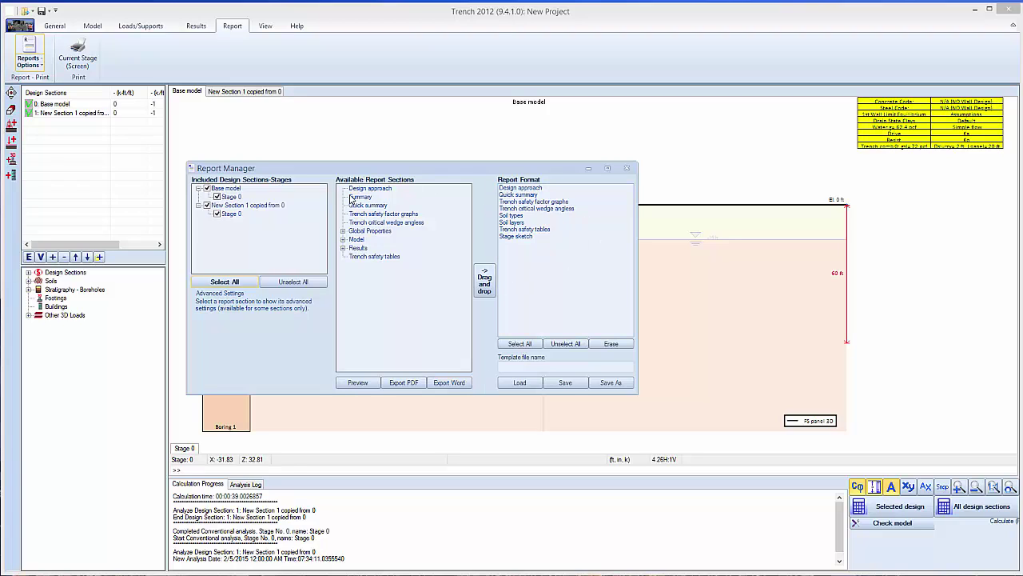
Preview the report, examine the safety factor and critical angle pages for cases 0 and 1, and close the preview and report manager.
left_click(358, 381)
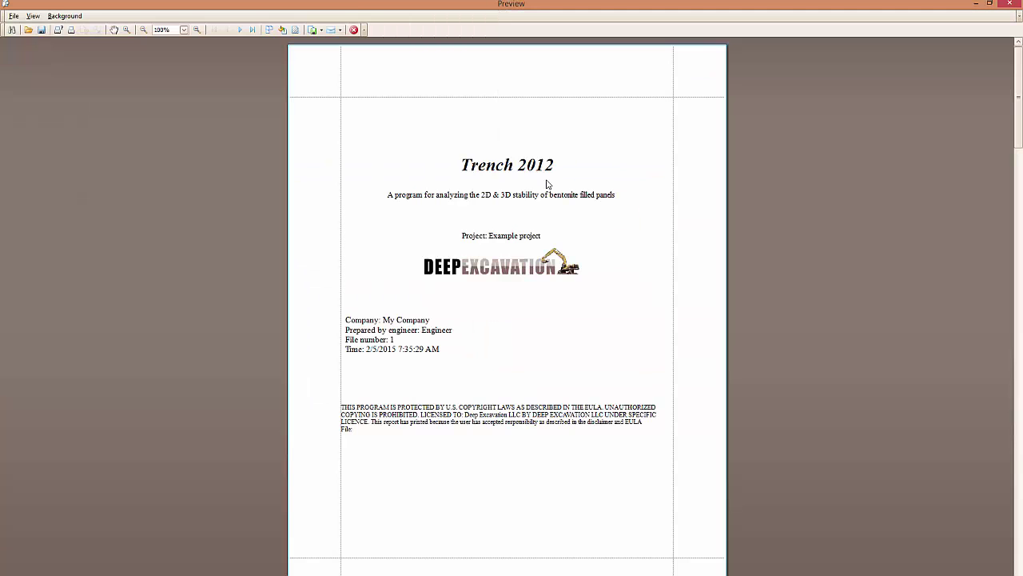
scroll(510, 322, "down", 10)
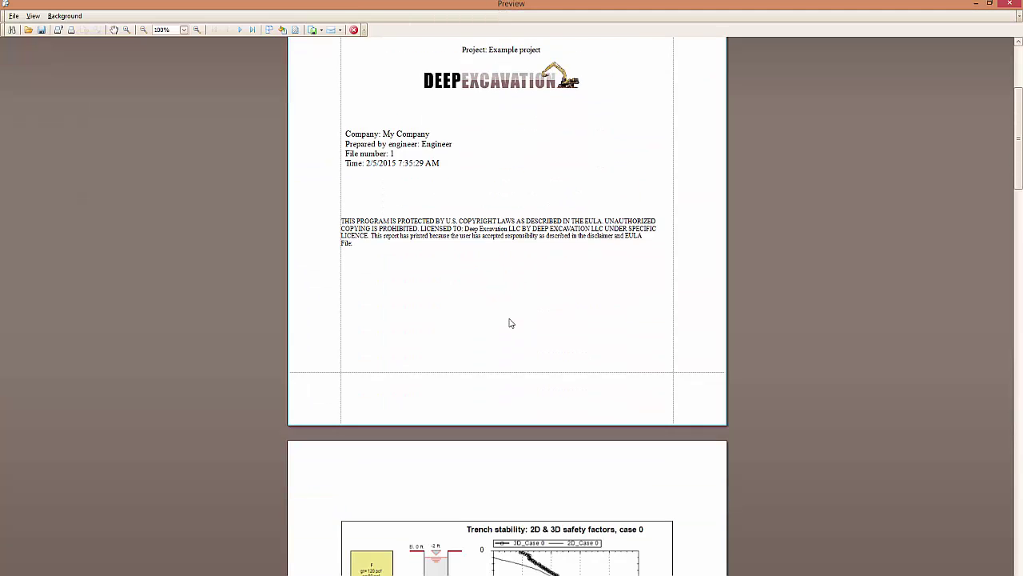
scroll(512, 322, "down", 10)
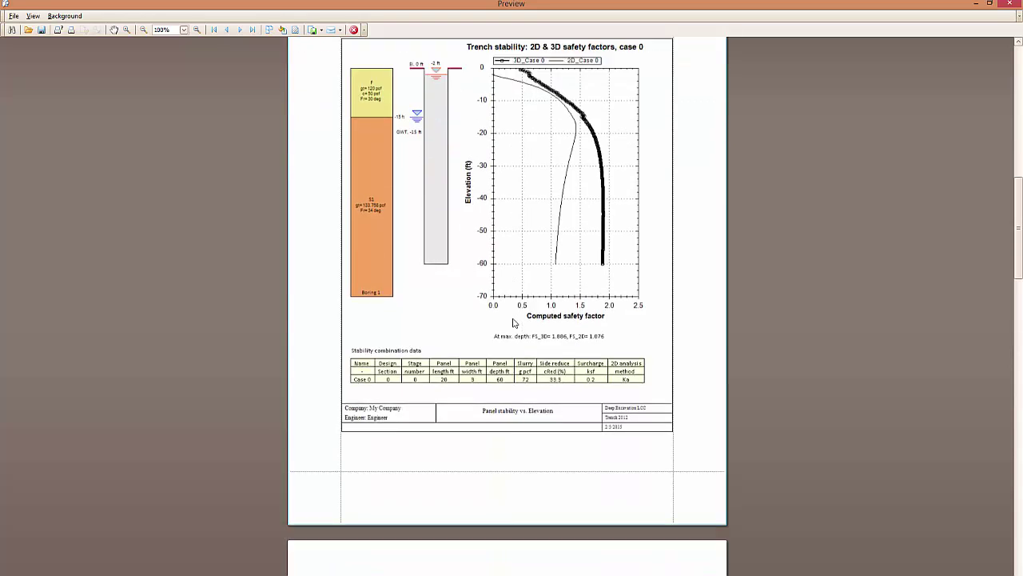
scroll(514, 323, "down", 3)
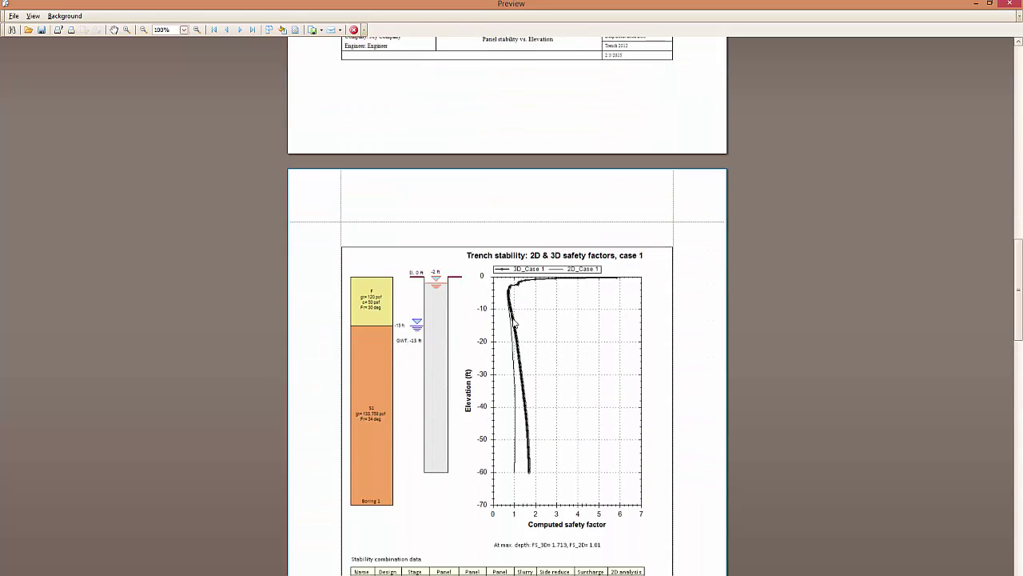
scroll(515, 323, "down", 5)
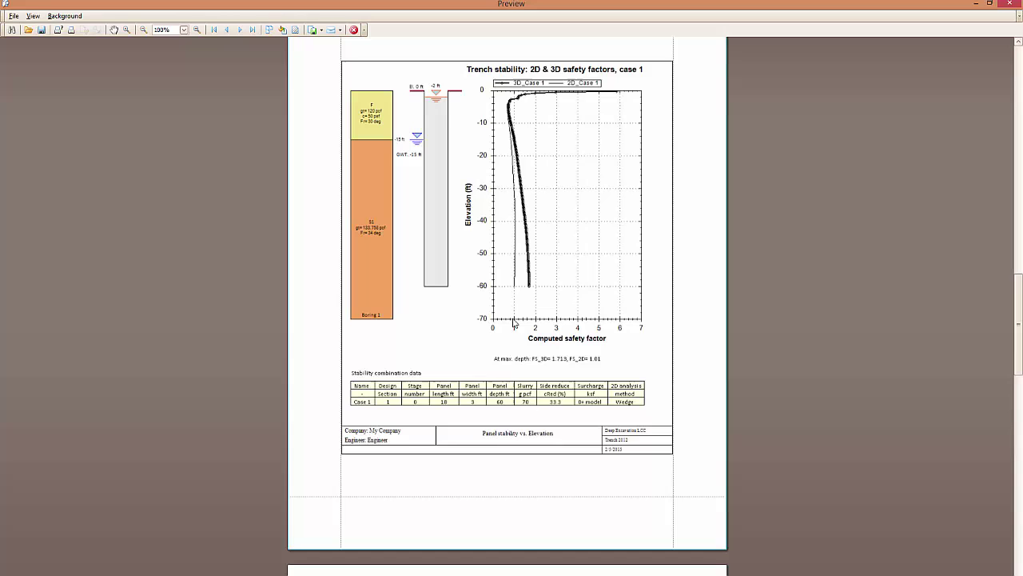
scroll(514, 323, "down", 4)
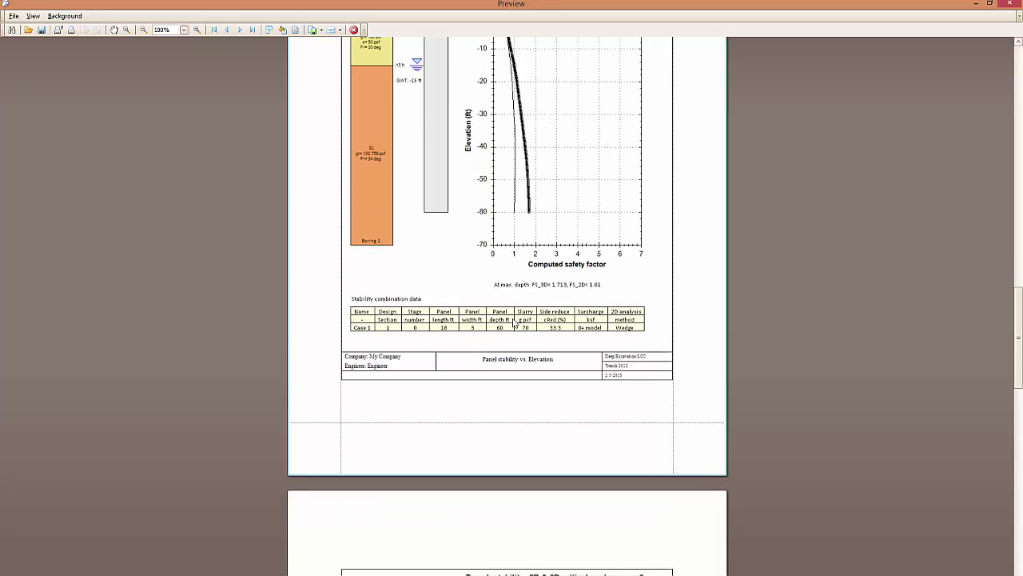
scroll(514, 323, "down", 6)
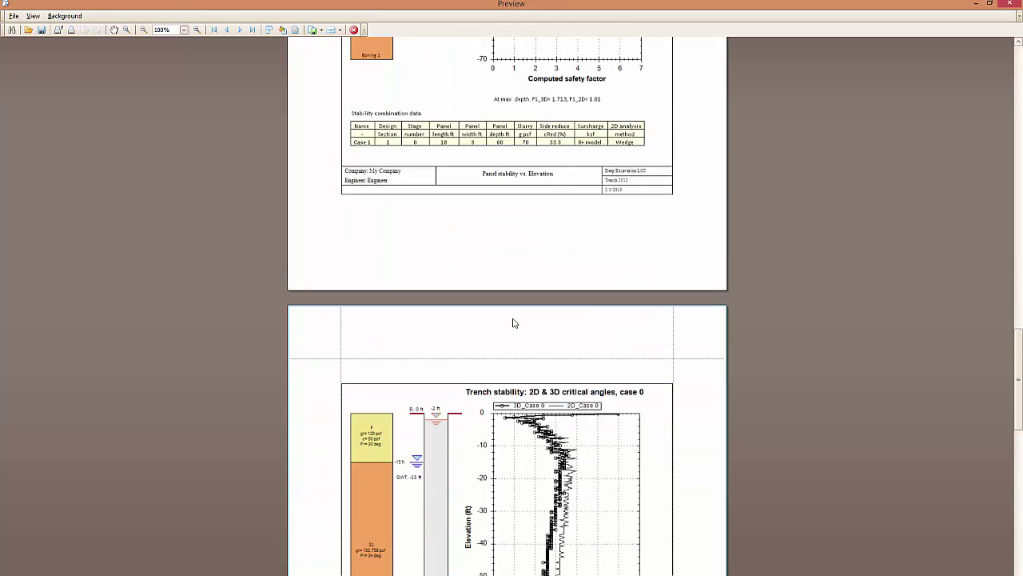
scroll(514, 322, "down", 10)
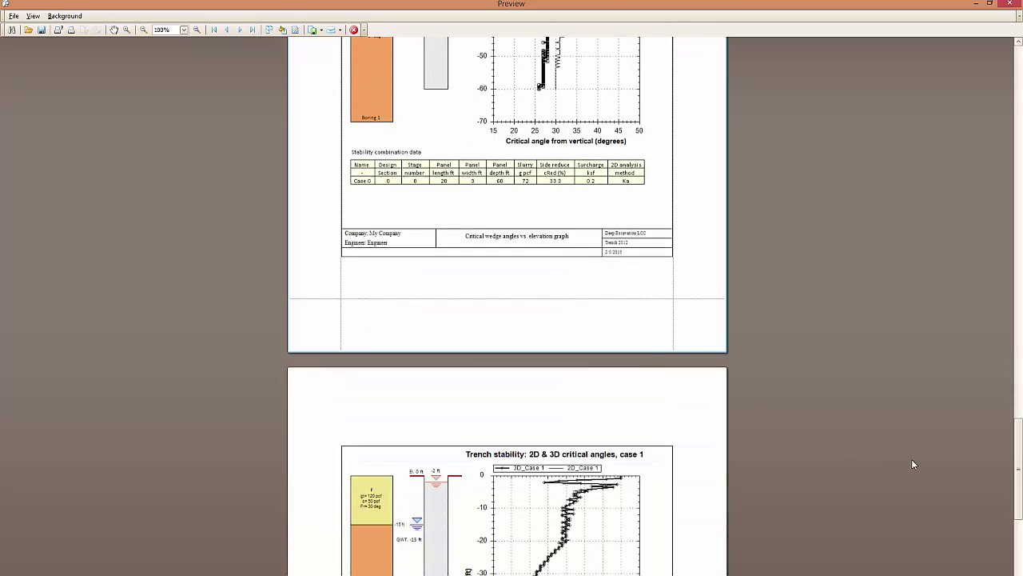
scroll(978, 473, "up", 10)
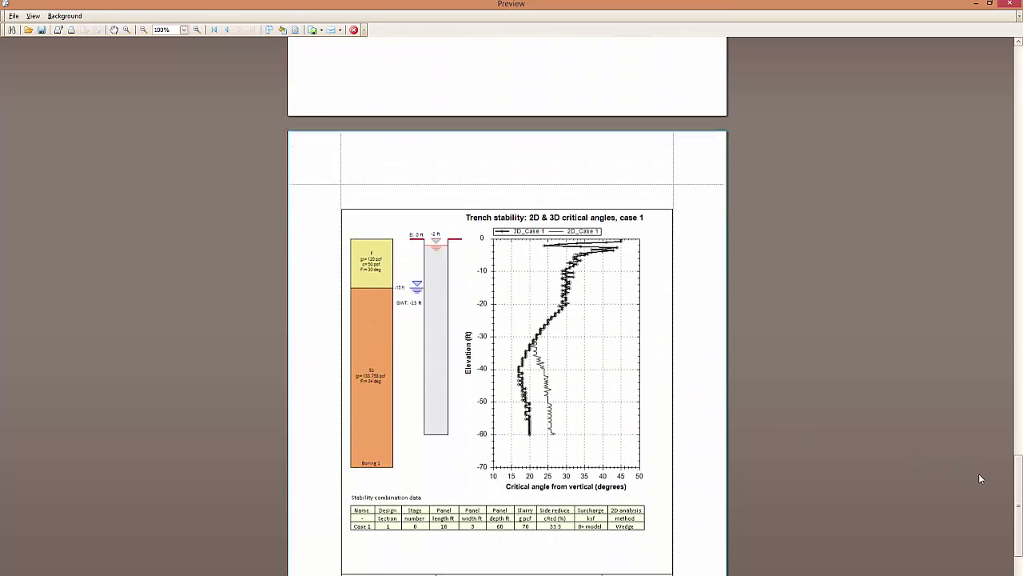
scroll(978, 474, "up", 10)
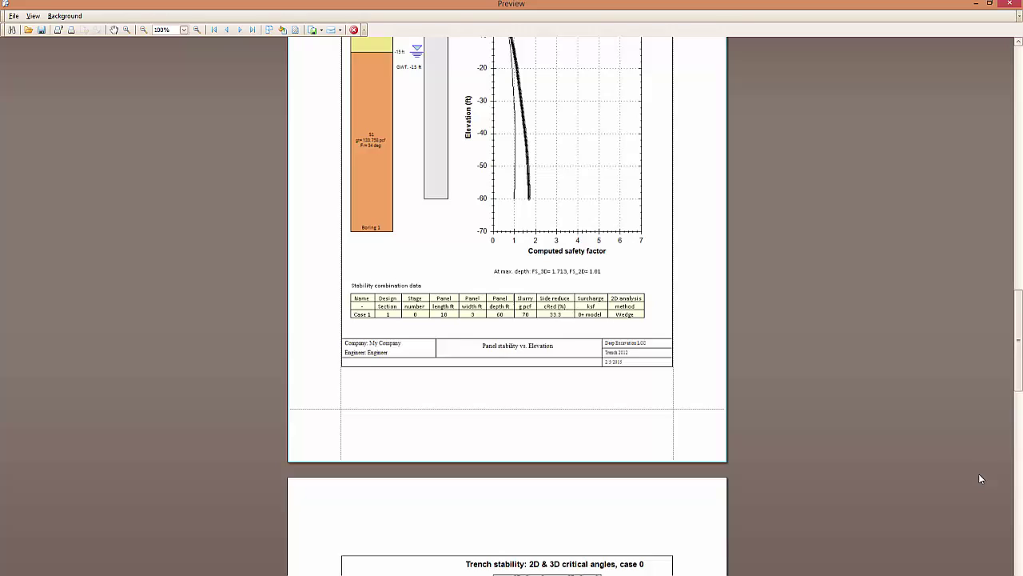
left_click(1010, 4)
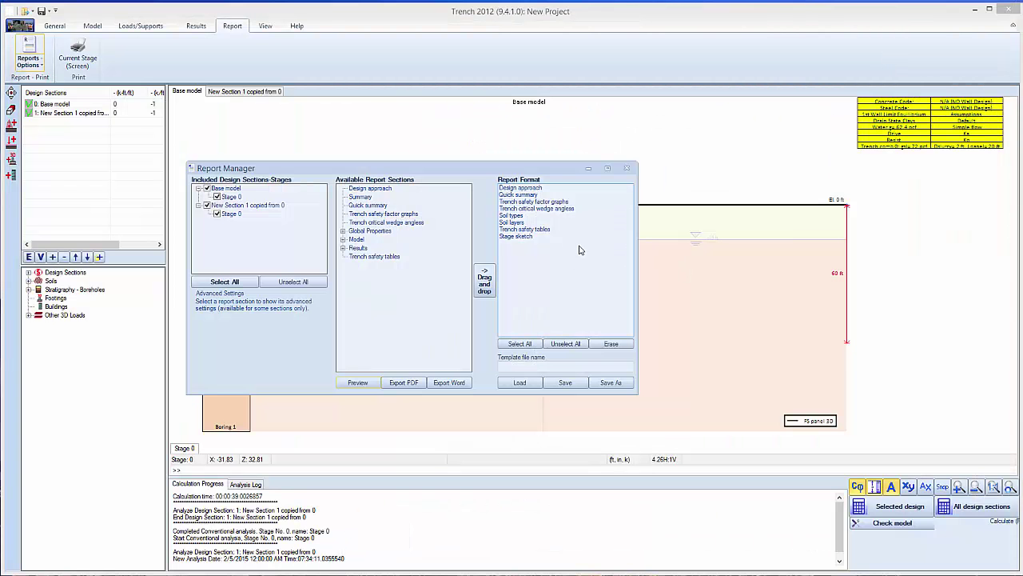
left_click(628, 168)
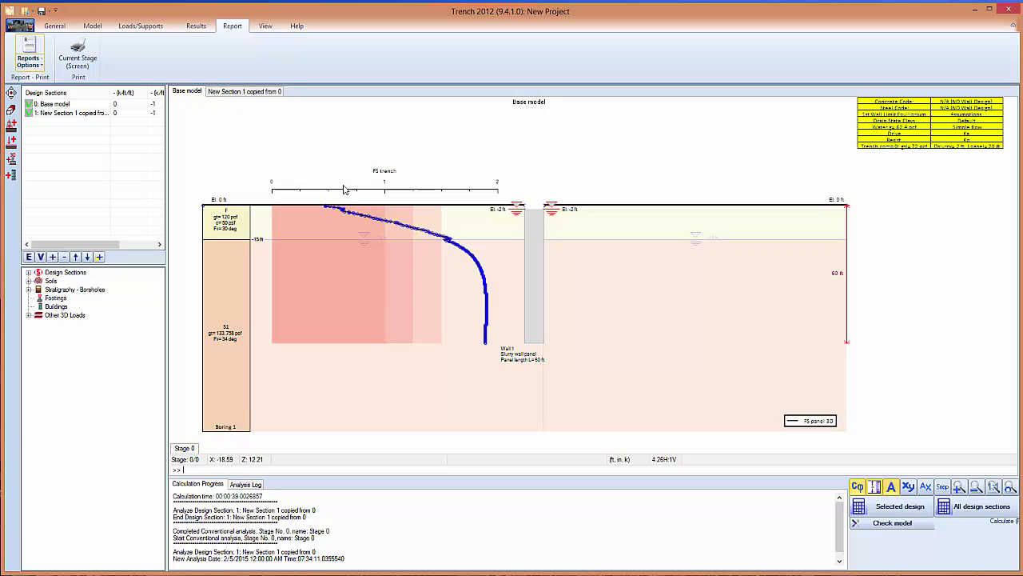
left_click(53, 25)
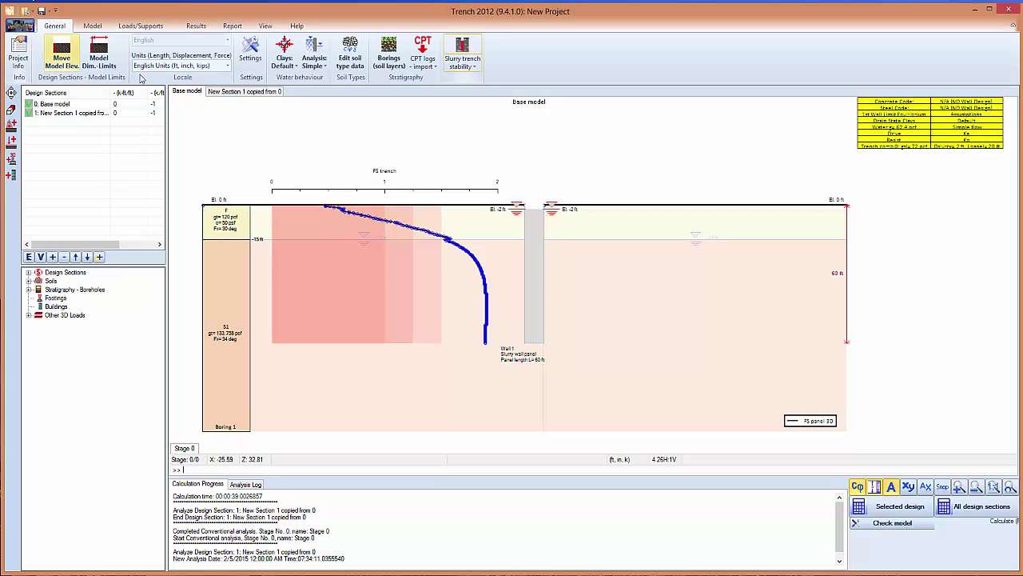